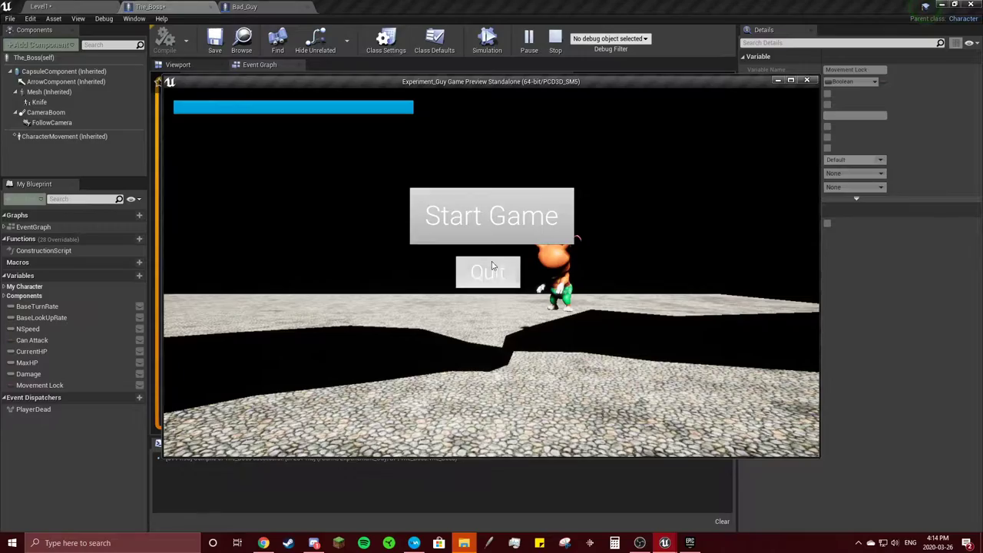
# Step: Play-test the example game, starting a match, restarting after Game Over, and quitting from the main menu of a fresh run
pyautogui.click(493, 232)
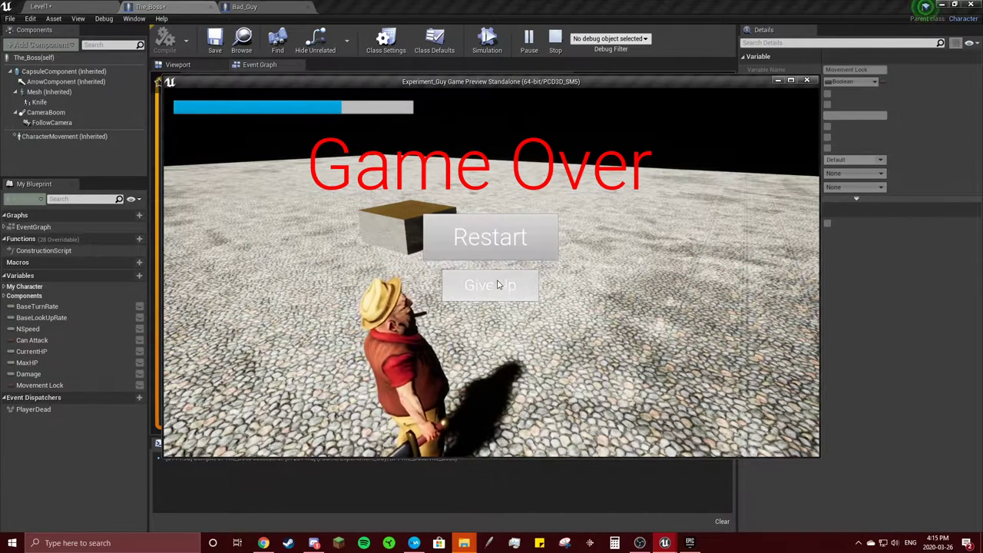
pyautogui.click(504, 251)
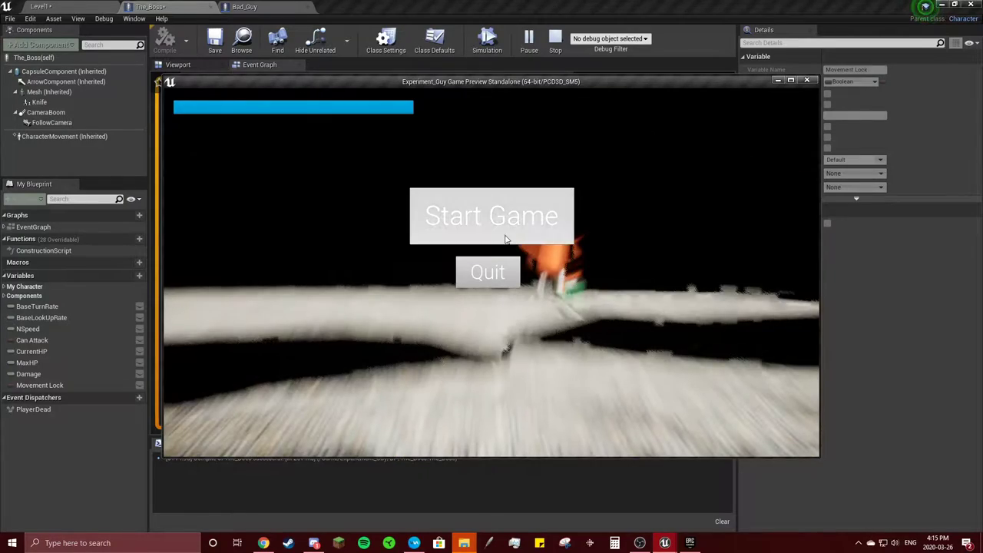
pyautogui.click(501, 225)
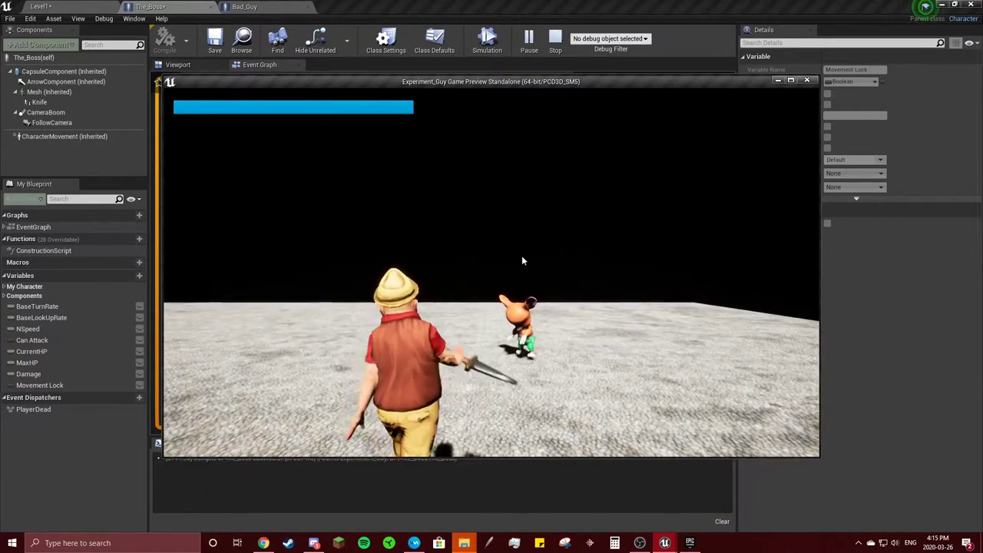
pyautogui.press('Escape')
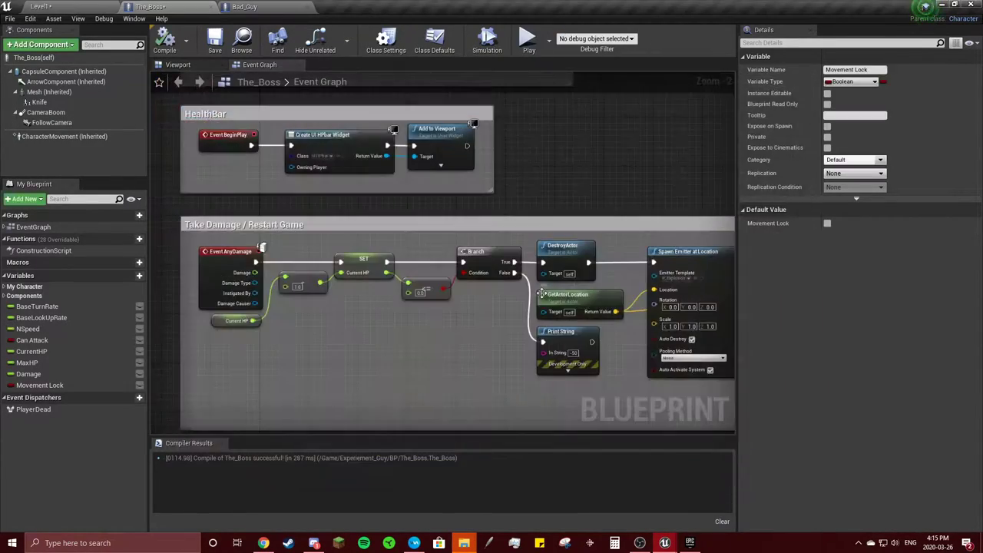
pyautogui.click(526, 45)
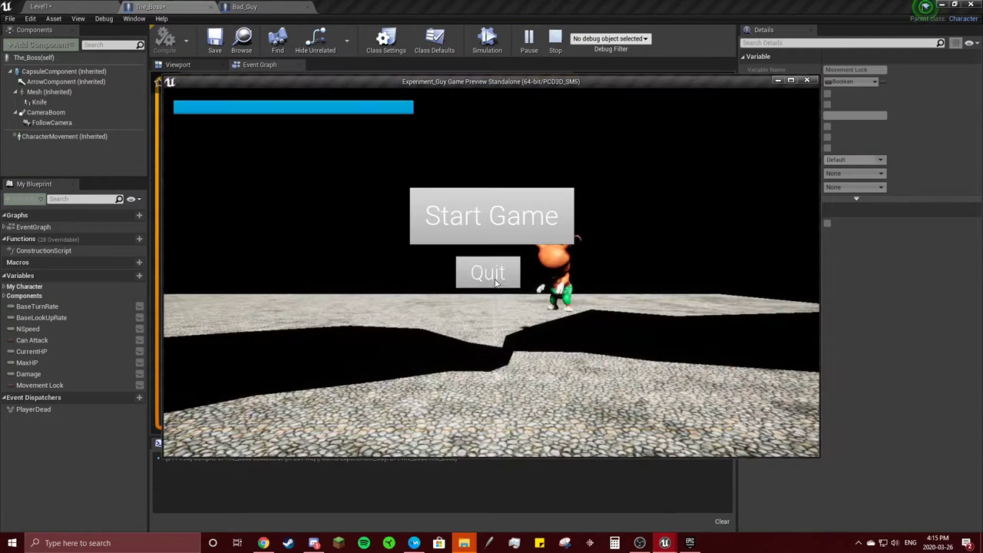
pyautogui.click(501, 274)
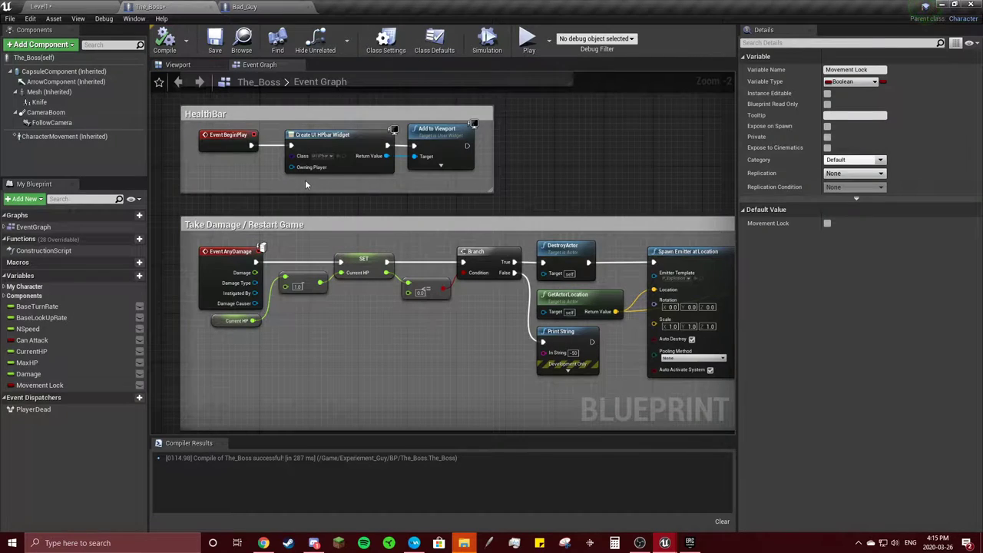
# Step: Look over The_Boss event graph and browse to the example project's BP > Widgets folder in Level1
pyautogui.moveTo(305, 185); pyautogui.dragTo(366, 257, button='right')
pyautogui.scroll(-2, 366, 257)
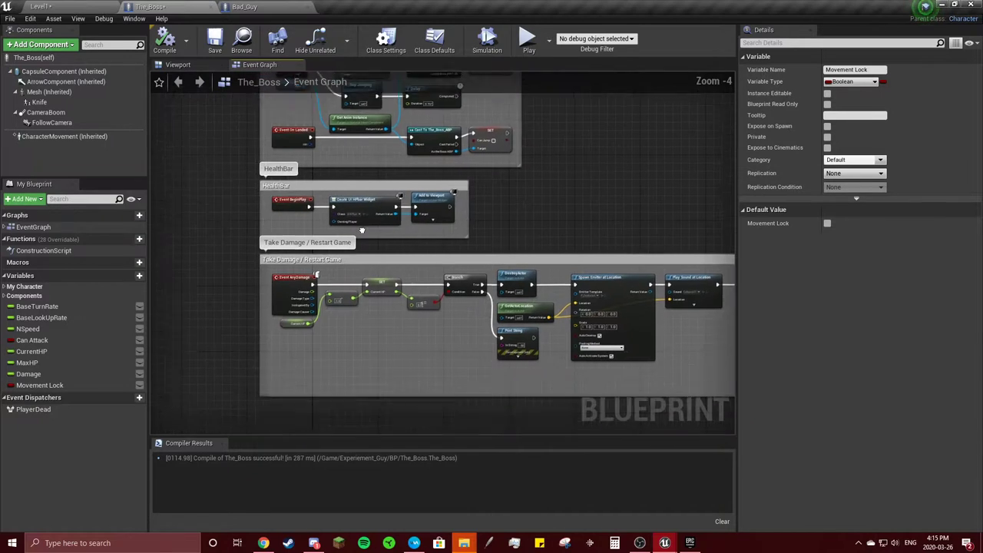
pyautogui.click(76, 5)
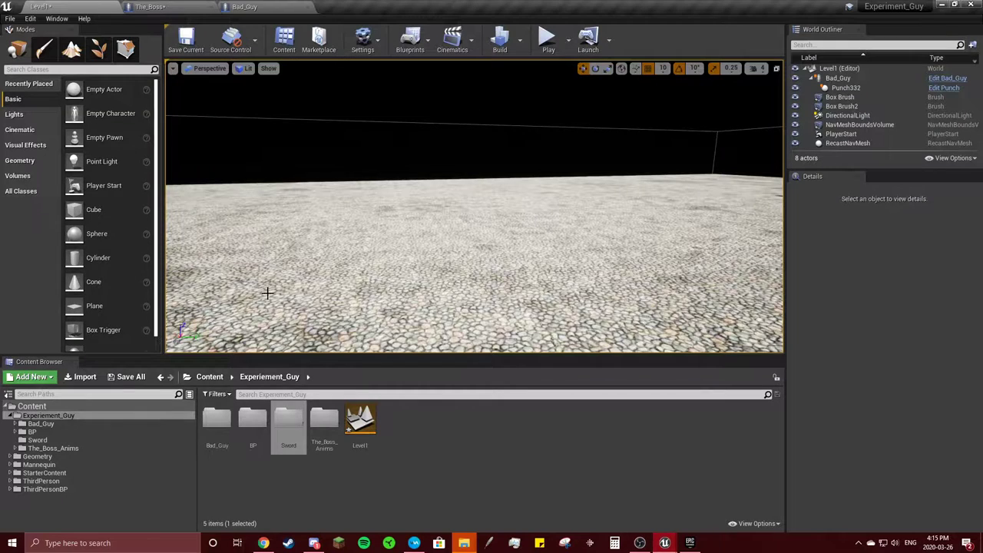
pyautogui.doubleClick(254, 418)
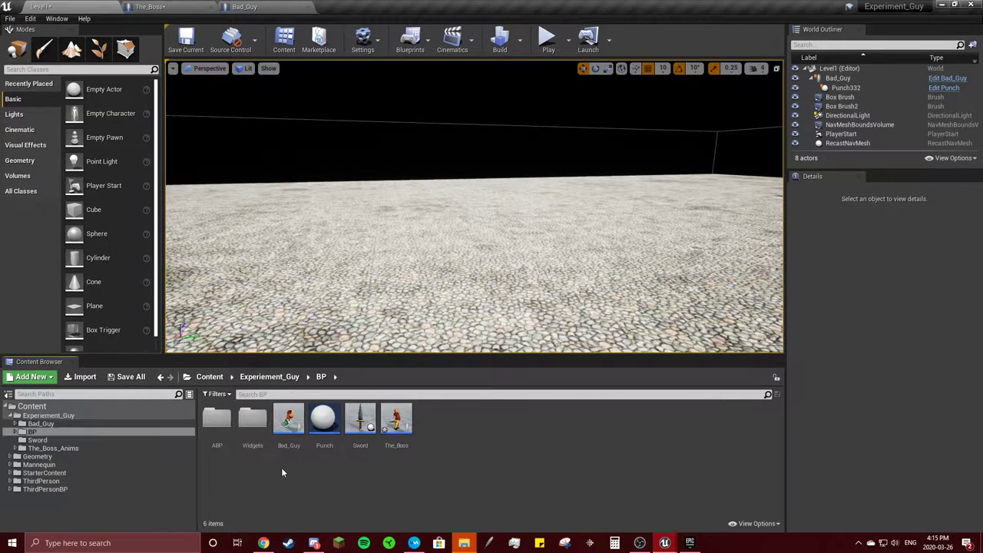
pyautogui.doubleClick(253, 421)
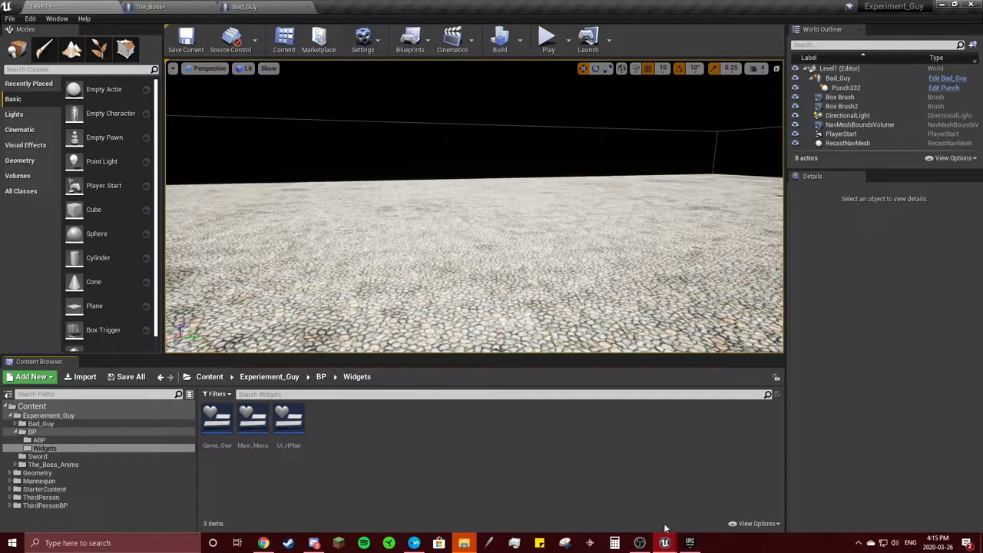
# Step: Switch to the project with BP_Sentinel and create a folder named Widgets inside Demo > Blueprints
pyautogui.moveTo(667, 537)
pyautogui.click(619, 495)
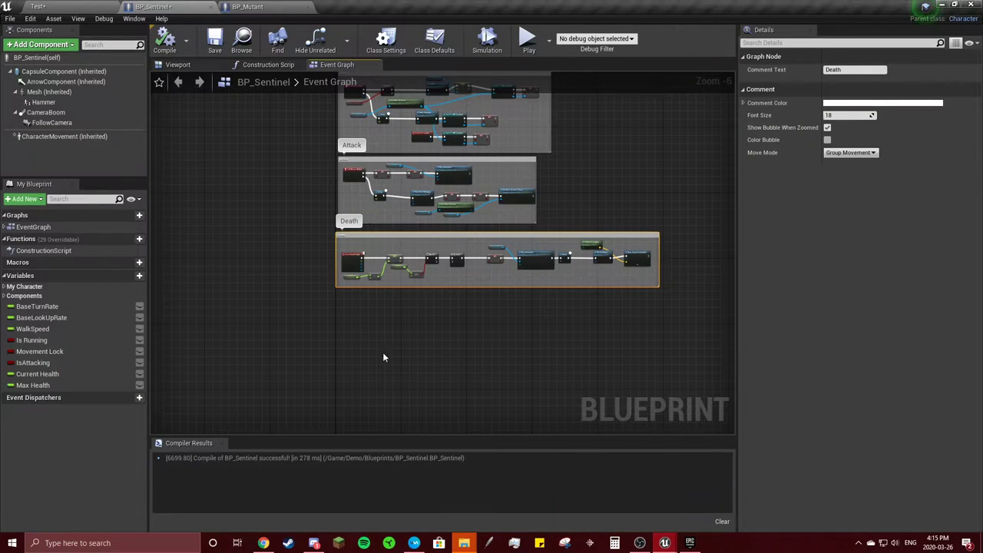
pyautogui.click(37, 6)
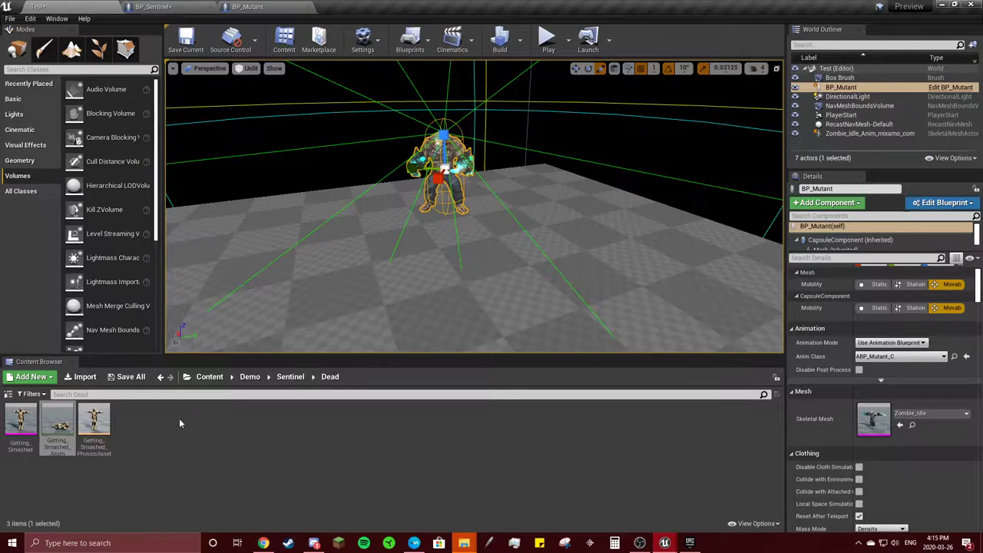
pyautogui.click(244, 376)
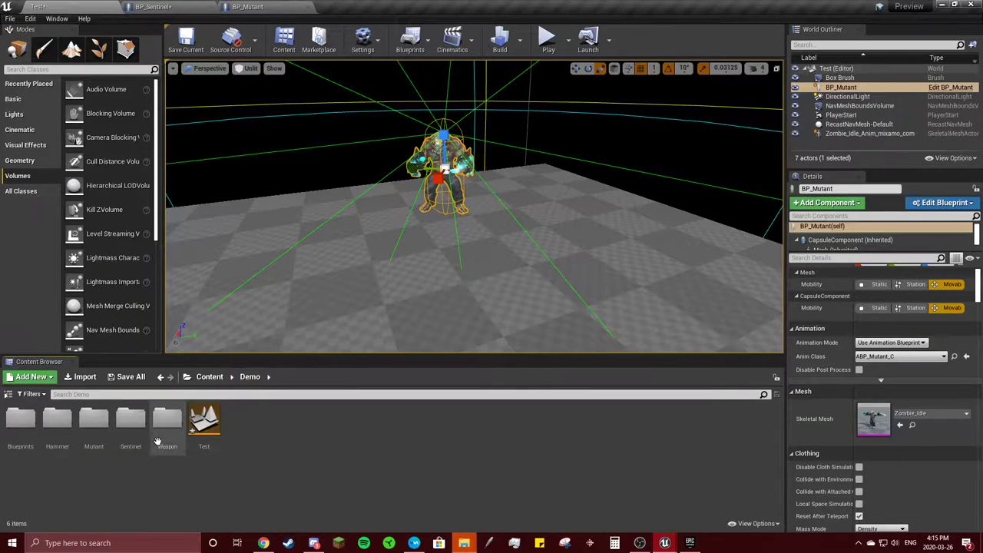
pyautogui.doubleClick(21, 421)
pyautogui.rightClick(217, 446)
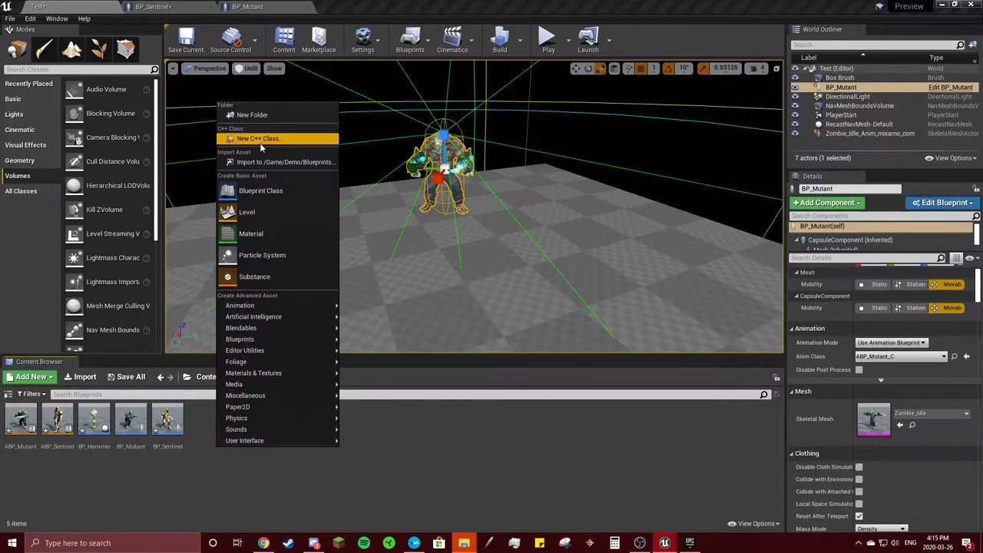
pyautogui.click(259, 116)
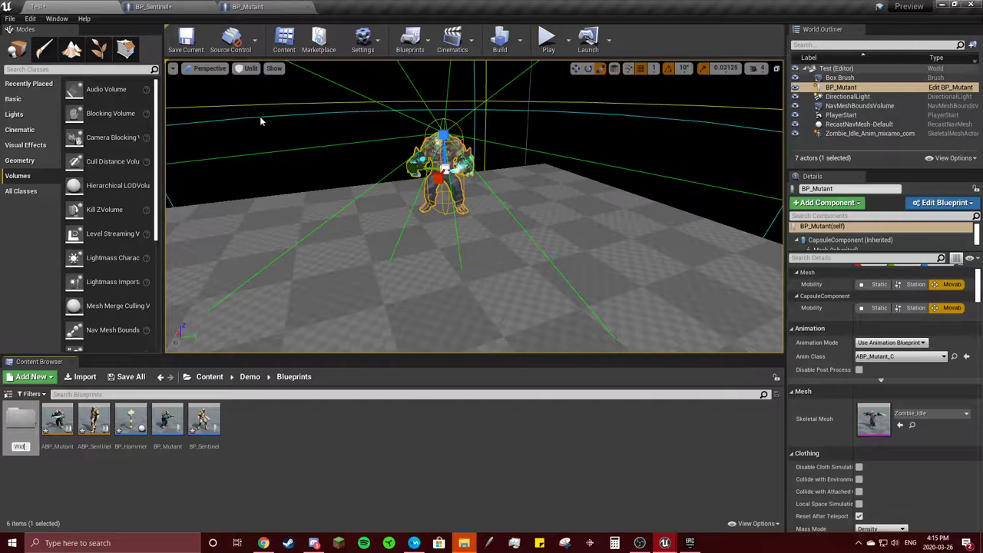
pyautogui.write('Widgets')
pyautogui.press('Return')
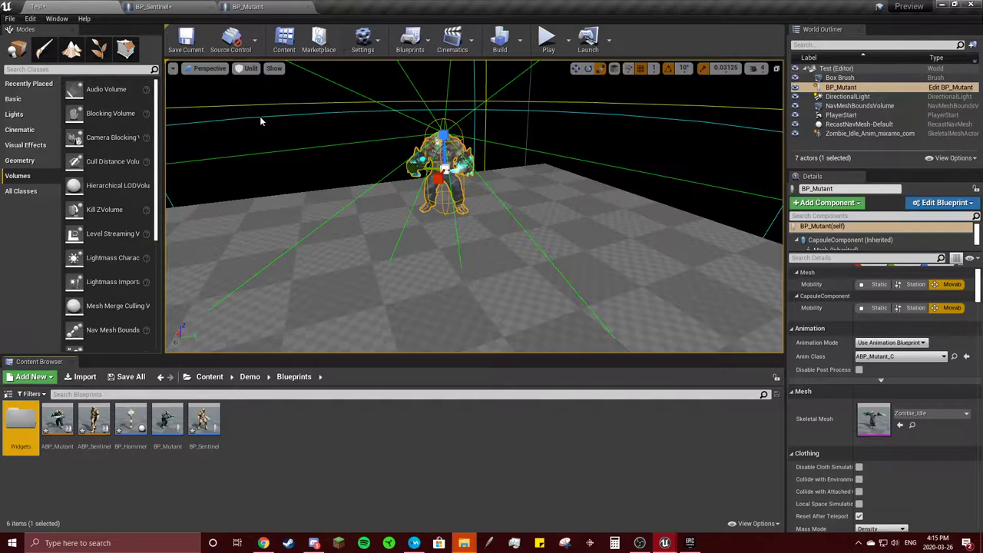
# Step: Create a Widget Blueprint named MainMenu in the new Widgets folder
pyautogui.doubleClick(11, 426)
pyautogui.rightClick(53, 417)
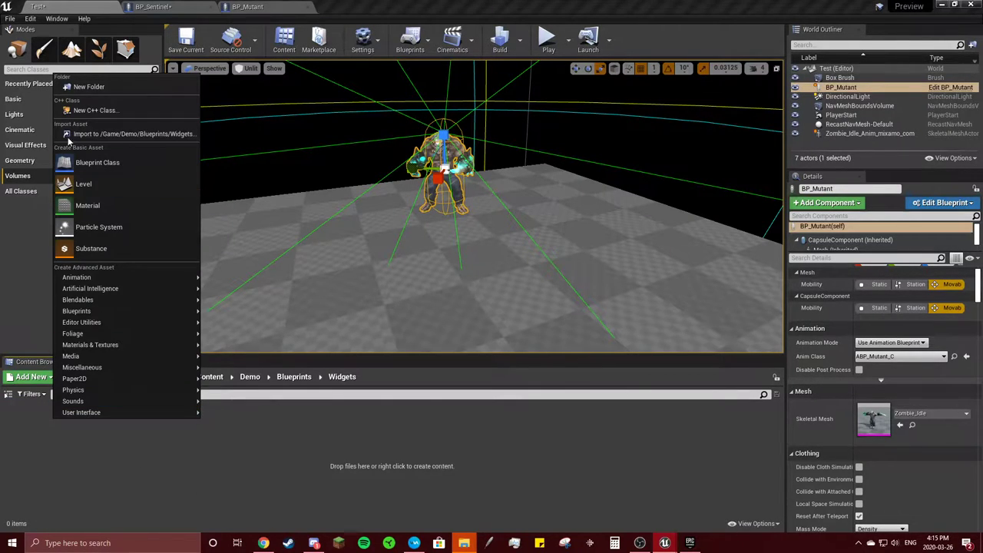
pyautogui.moveTo(145, 414)
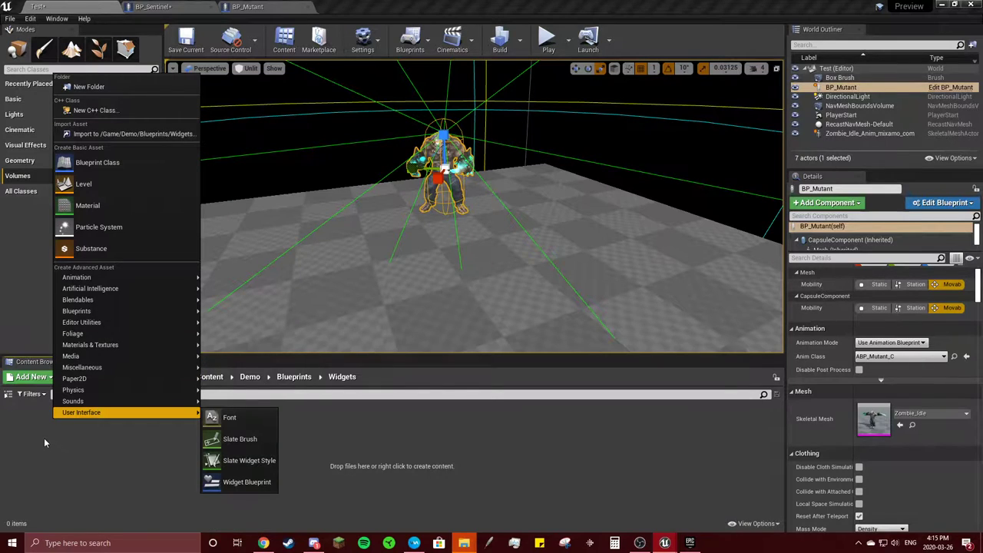
pyautogui.click(51, 442)
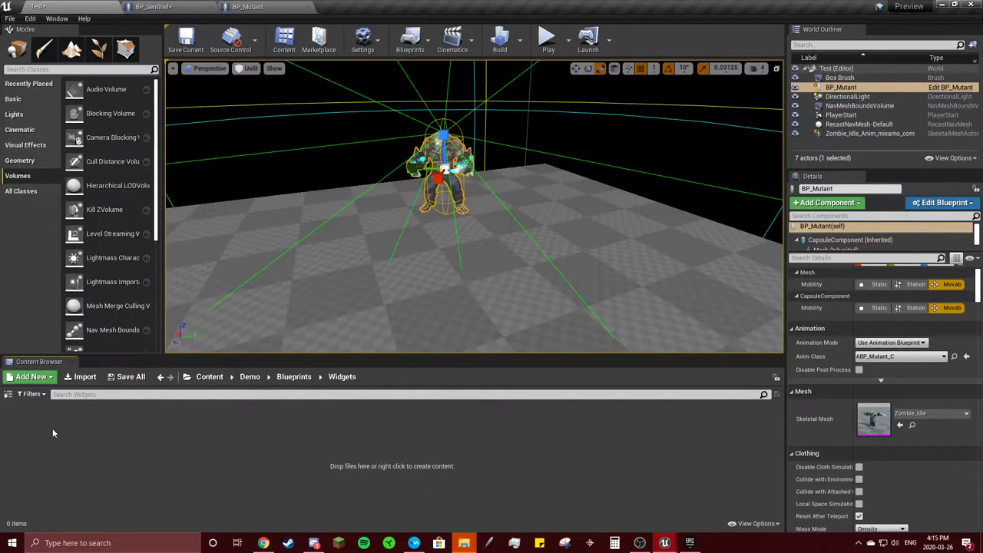
pyautogui.rightClick(76, 453)
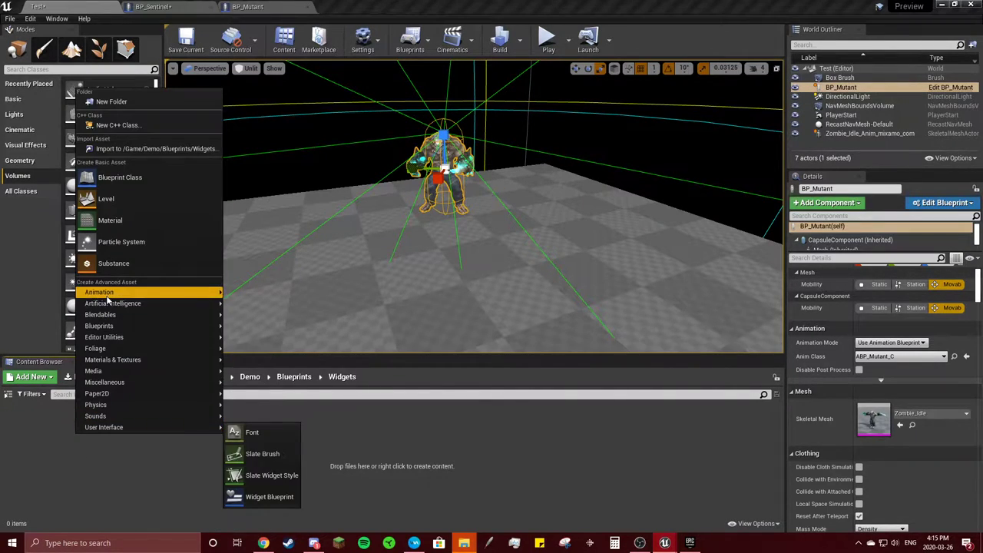
pyautogui.moveTo(108, 293)
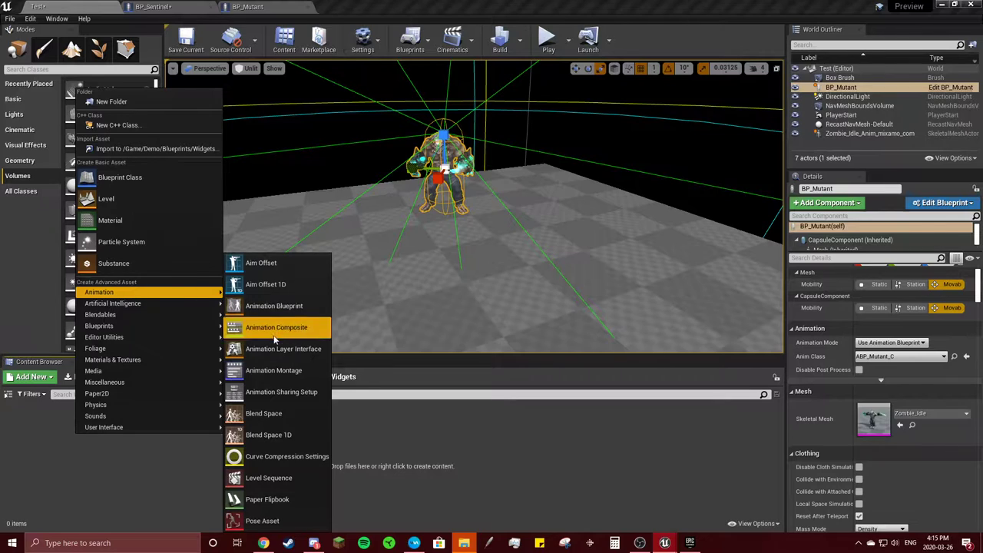
pyautogui.moveTo(126, 432)
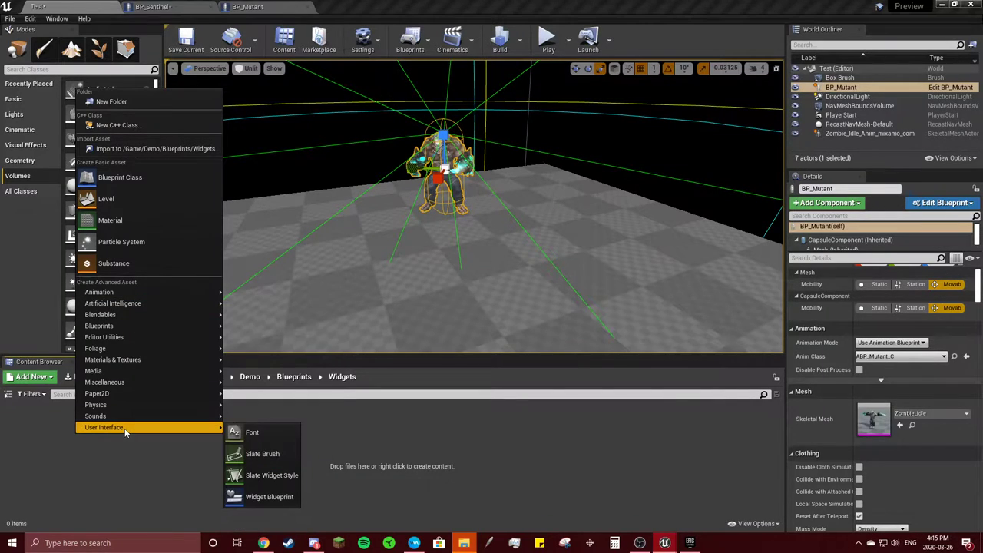
pyautogui.click(269, 496)
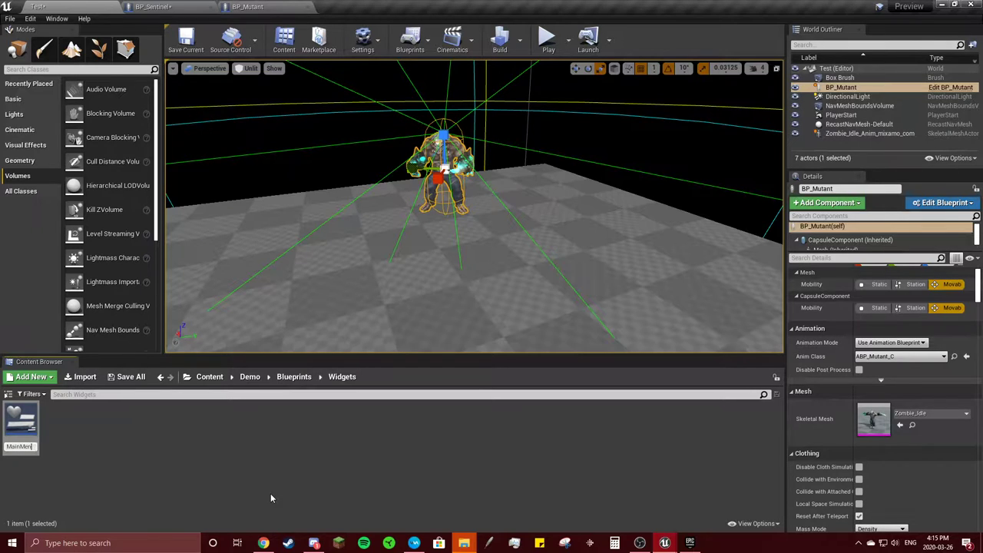
# Step: Add a second Widget Blueprint named GameOver to the Widgets folder
pyautogui.rightClick(85, 428)
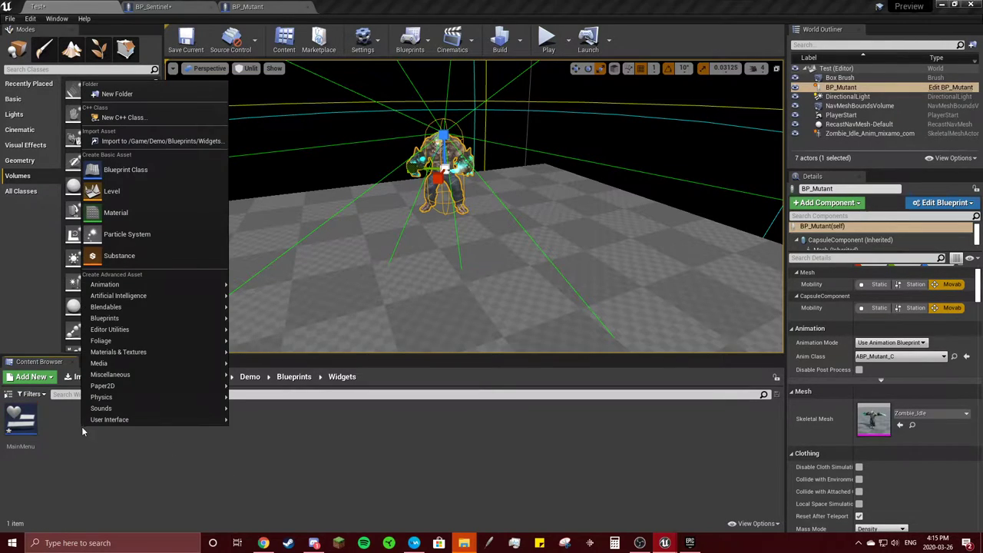
pyautogui.moveTo(114, 421)
pyautogui.click(256, 491)
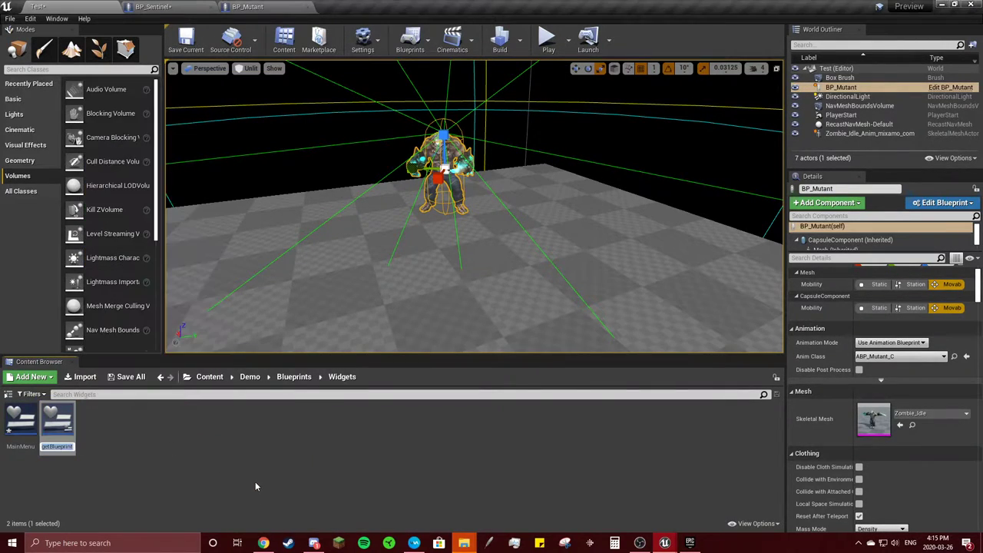
pyautogui.write('Game O')
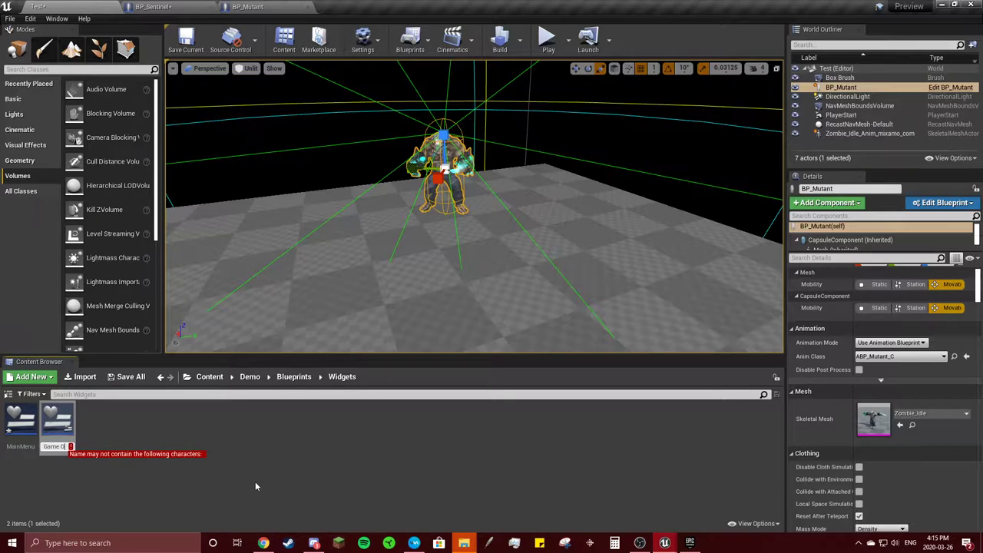
pyautogui.press('Return')
pyautogui.write('Over')
pyautogui.press('Return')
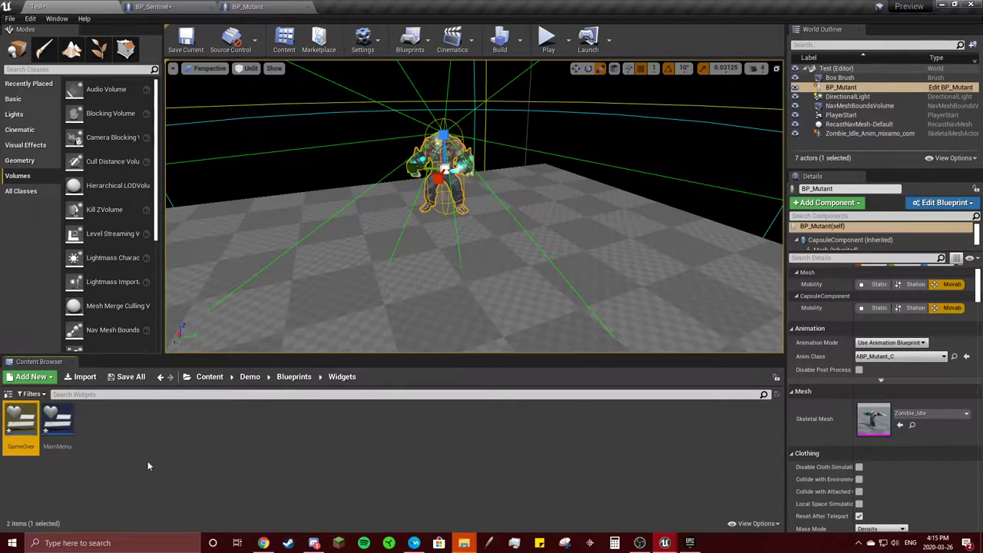
# Step: Add a third Widget Blueprint named HealthBar to the Widgets folder
pyautogui.rightClick(146, 459)
pyautogui.moveTo(184, 415)
pyautogui.click(327, 483)
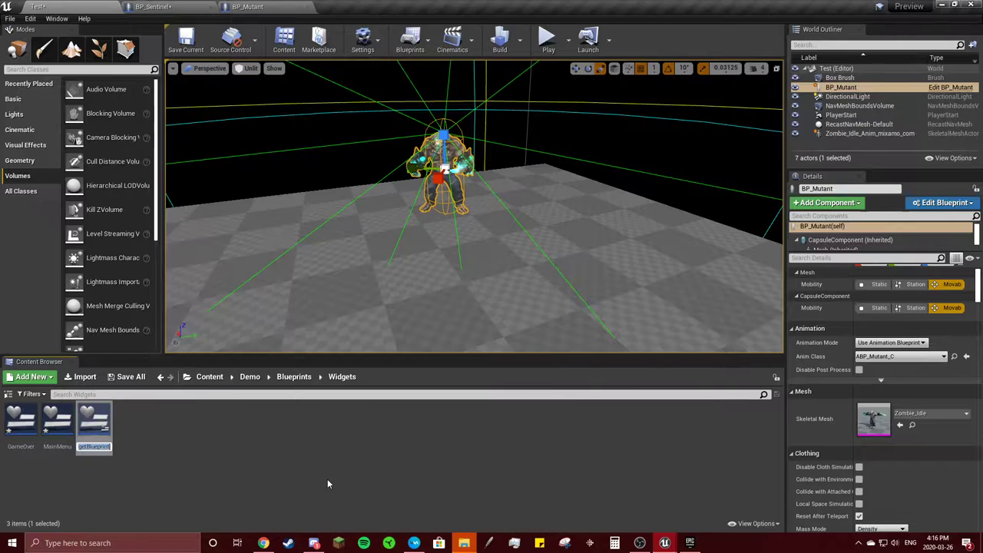
pyautogui.write('HealthBar')
pyautogui.press('Return')
# Step: Open the MainMenu widget blueprint and dock its editor among the existing editor tabs
pyautogui.click(92, 419)
pyautogui.doubleClick(93, 418)
pyautogui.moveTo(343, 145); pyautogui.dragTo(328, 6)
pyautogui.click(211, 7)
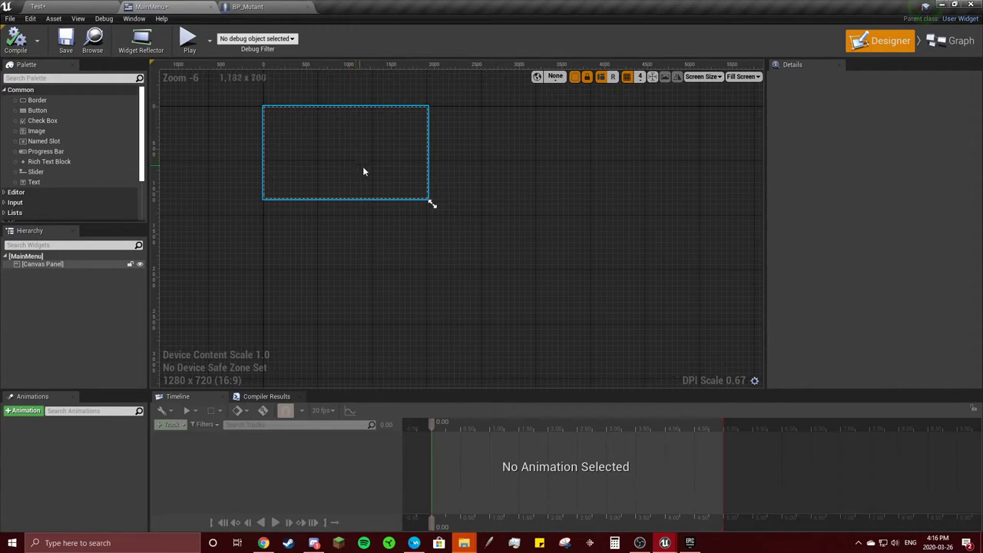
# Step: Enlarge the MainMenu design canvas to a 3840 x 2160 preview size
pyautogui.moveTo(432, 202); pyautogui.dragTo(599, 308)
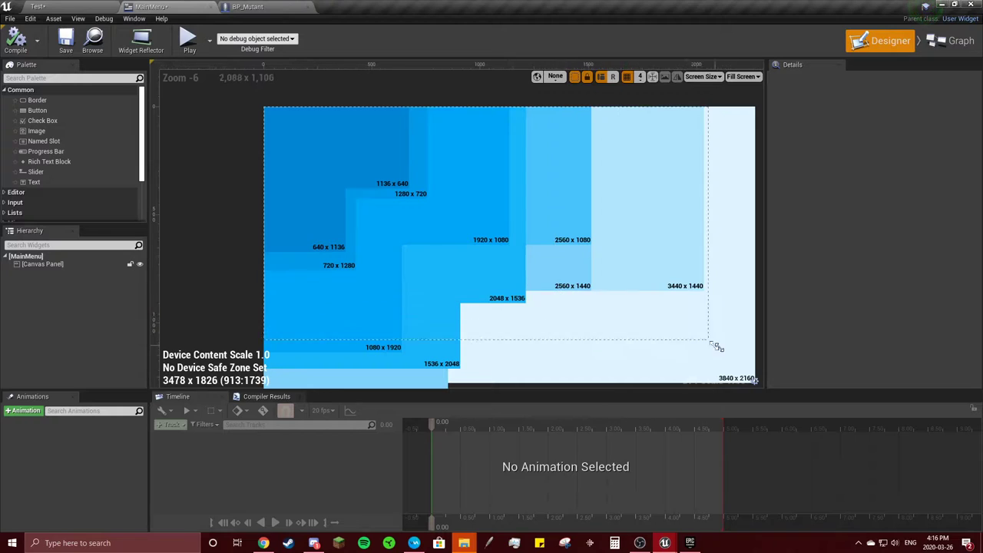
pyautogui.moveTo(753, 379); pyautogui.dragTo(757, 382)
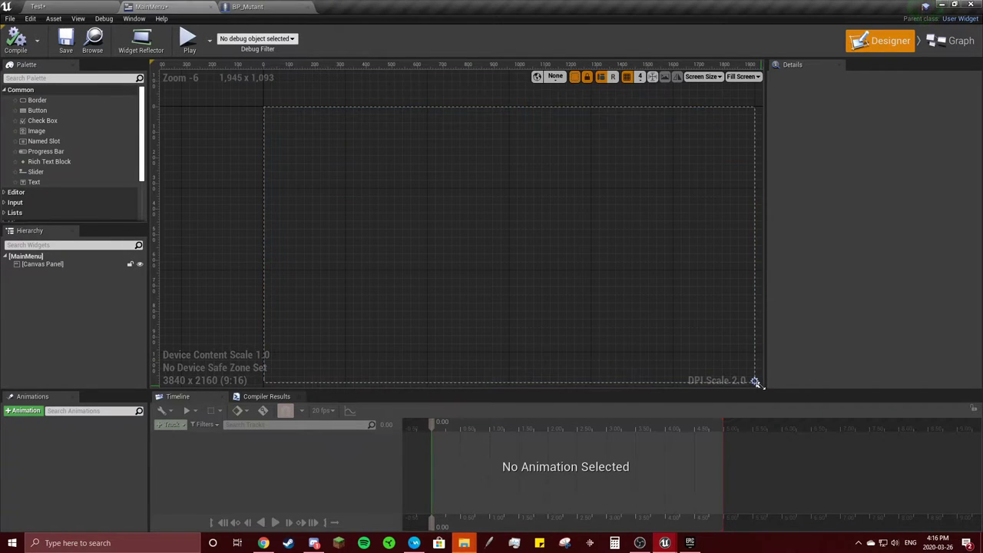
pyautogui.moveTo(208, 237); pyautogui.dragTo(167, 197, button='right')
pyautogui.moveTo(182, 160); pyautogui.dragTo(190, 166, button='right')
# Step: Place a Progress Bar near the canvas's upper-left corner at X 40, Y 36, sized 494 by 40, and try out its fill percentage
pyautogui.moveTo(46, 152); pyautogui.dragTo(235, 100)
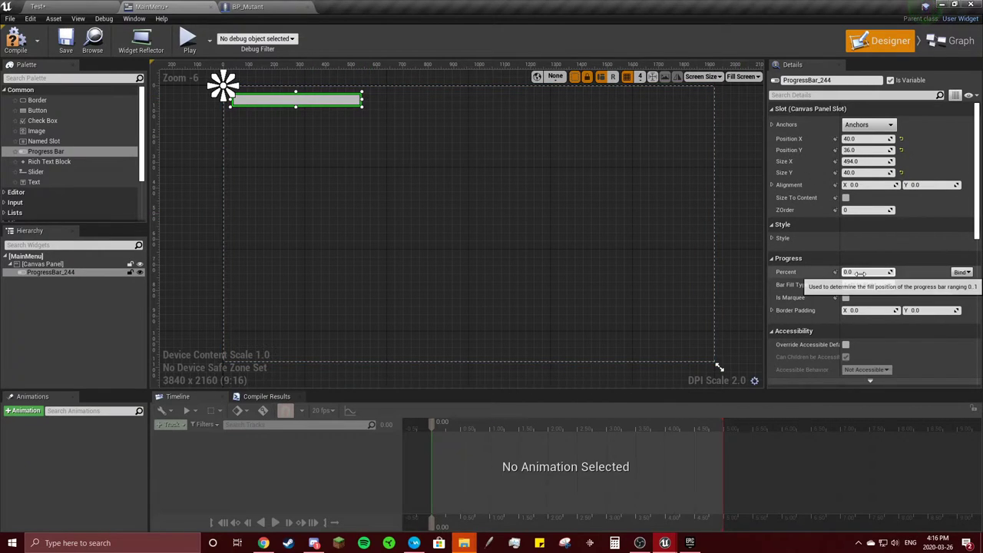
pyautogui.moveTo(860, 272); pyautogui.dragTo(890, 272)
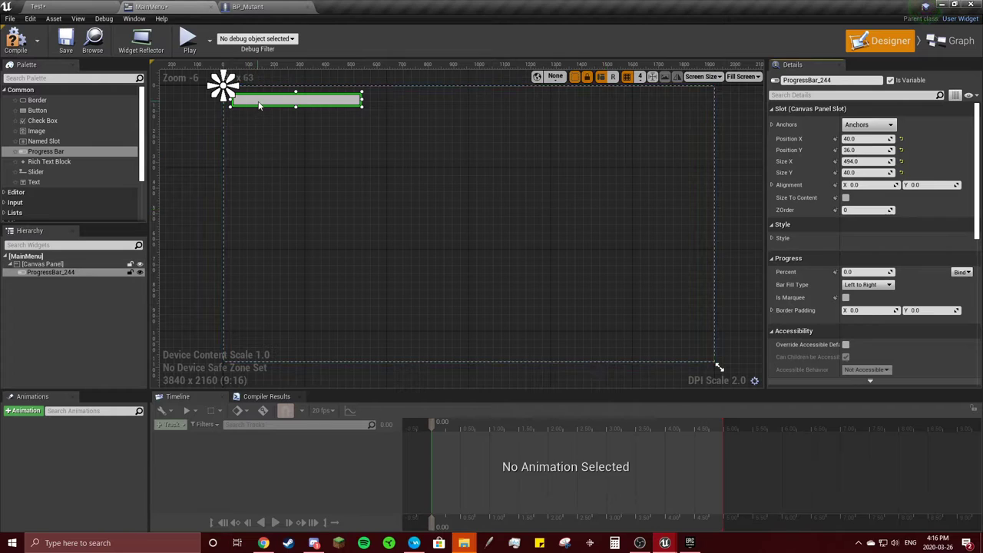
# Step: Set the progress bar's fill color to orange-red, hex sRGB FF5800FF
pyautogui.scroll(-3, 866, 245)
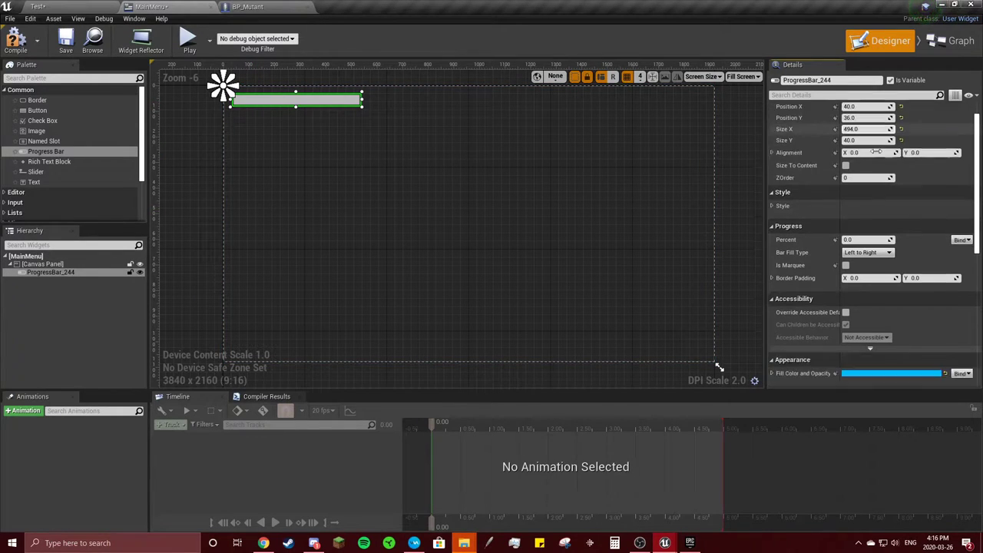
pyautogui.click(891, 307)
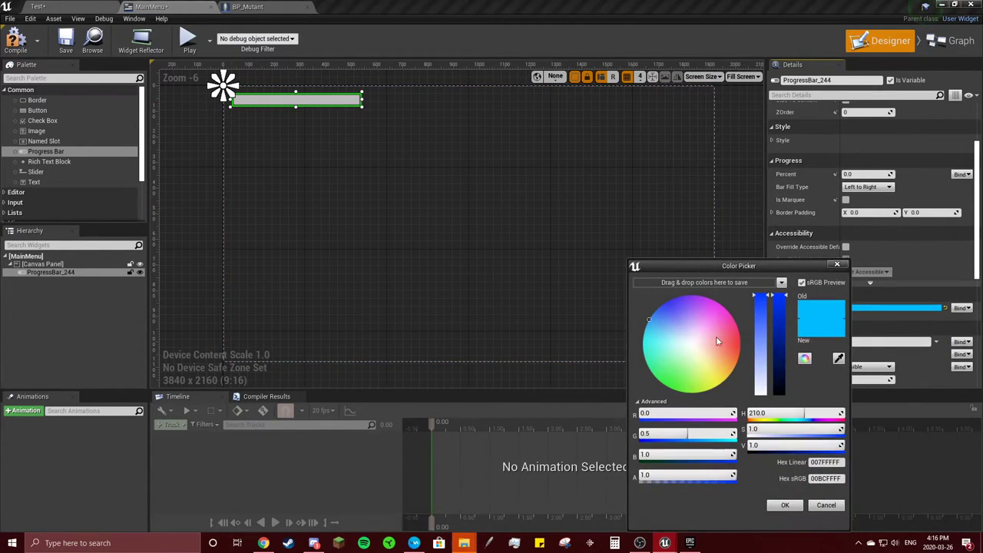
pyautogui.moveTo(714, 337); pyautogui.dragTo(737, 345)
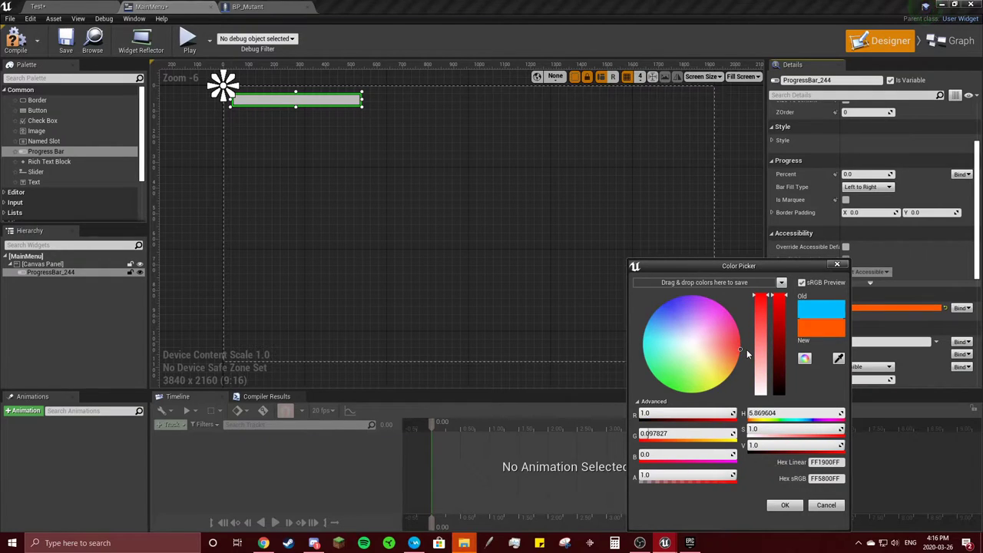
pyautogui.click(784, 506)
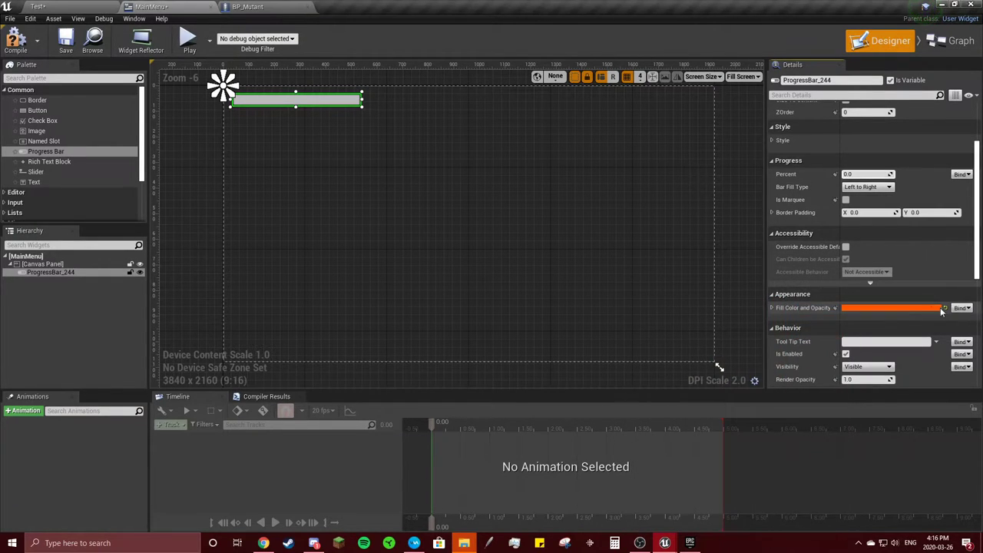
# Step: Create a binding function for the progress bar's Percent and move its Return Node away from the entry node
pyautogui.scroll(1, 926, 242)
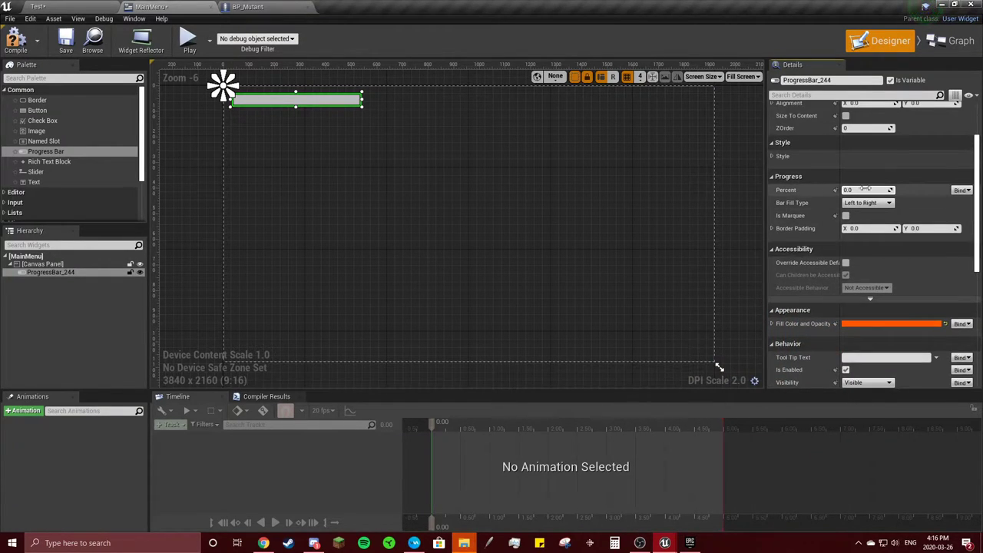
pyautogui.moveTo(845, 190); pyautogui.dragTo(875, 189)
pyautogui.click(955, 201)
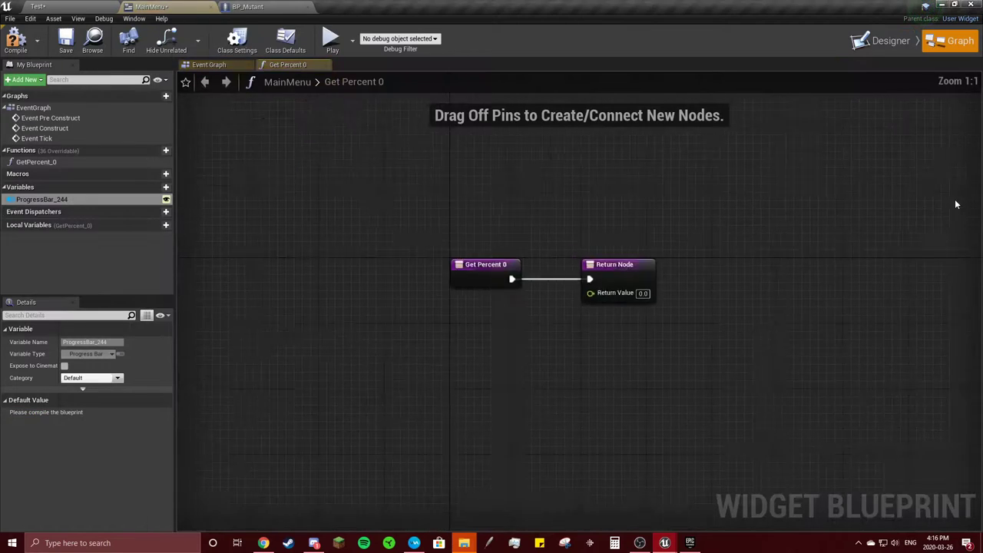
pyautogui.moveTo(688, 269); pyautogui.dragTo(548, 244, button='right')
pyautogui.moveTo(542, 287); pyautogui.dragTo(633, 287)
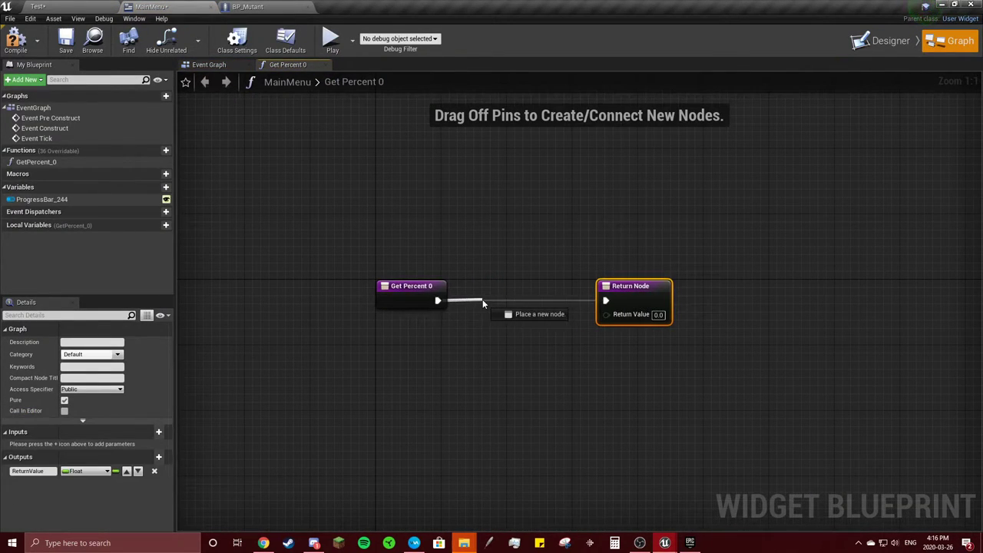
# Step: Insert a Cast To BP_Sentinel node between the Get Percent 0 entry and the Return Node
pyautogui.moveTo(482, 304); pyautogui.dragTo(484, 305)
pyautogui.write('cast to ')
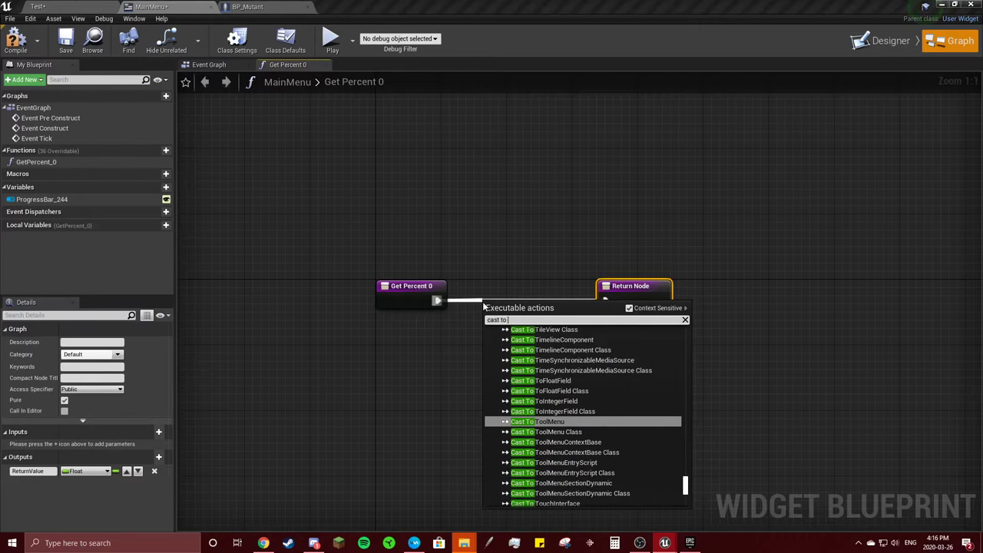
pyautogui.write('senin')
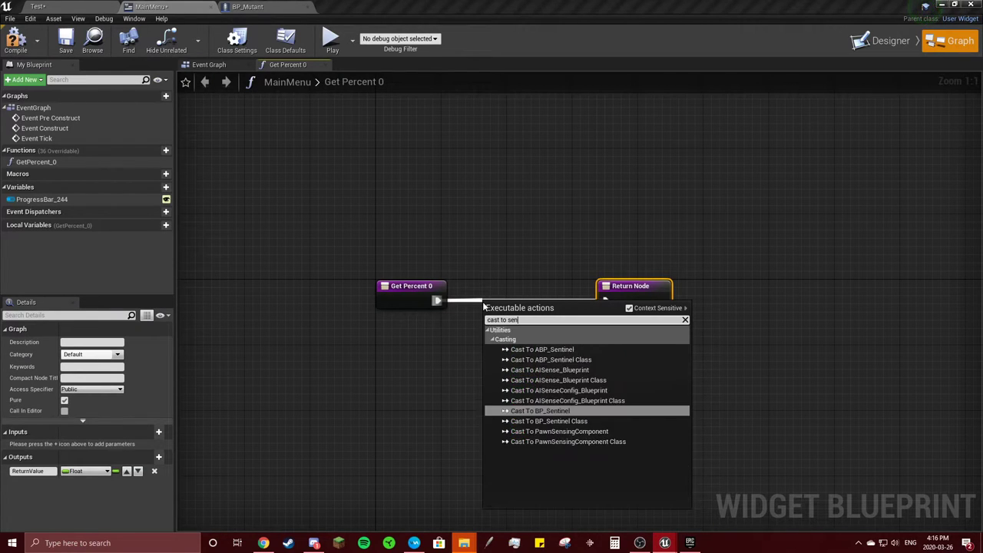
pyautogui.press('BackSpace')
pyautogui.write('t')
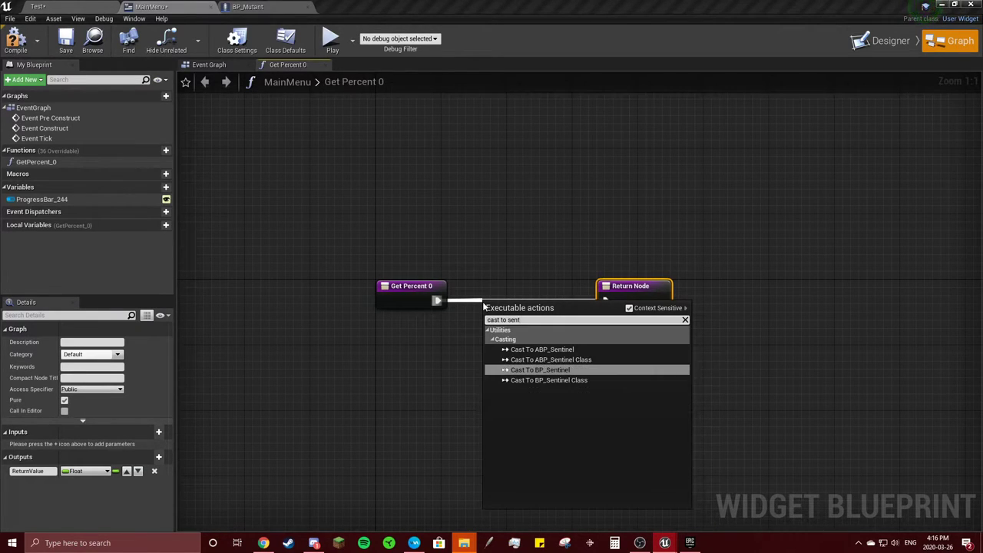
pyautogui.click(568, 370)
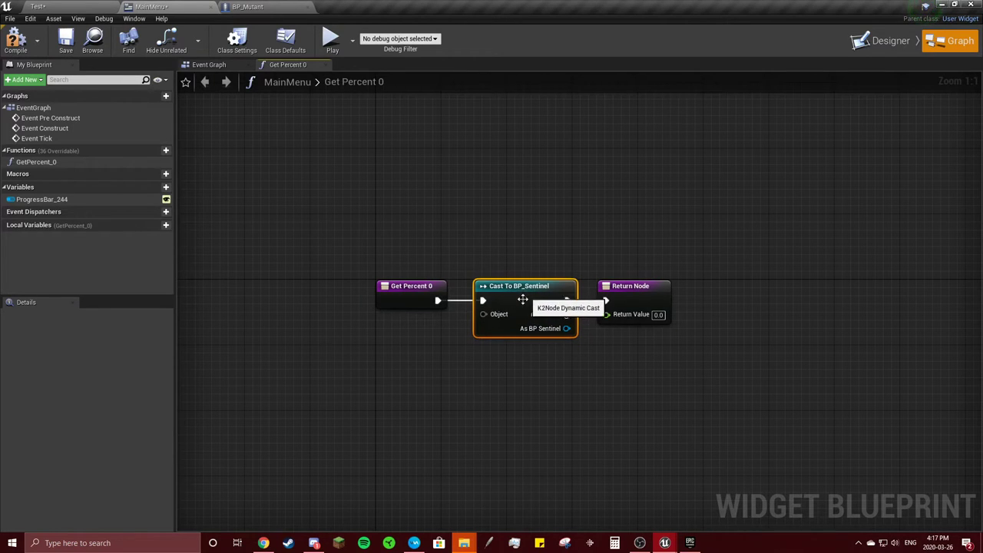
# Step: Feed the cast's Object input from a Get Player Character node placed beneath the function entry
pyautogui.moveTo(492, 330); pyautogui.dragTo(417, 337)
pyautogui.write('get play cjha')
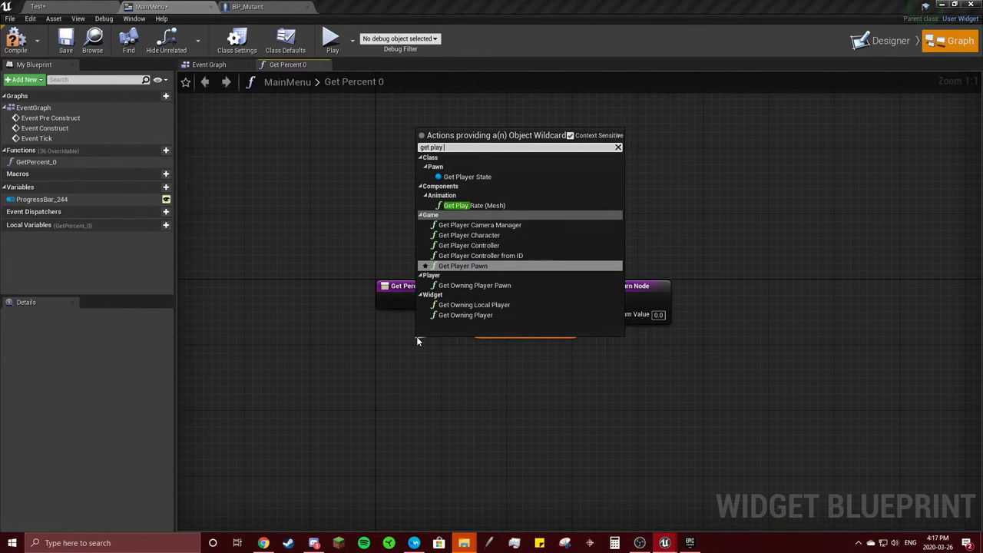
pyautogui.press('BackSpace')
pyautogui.press('BackSpace')
pyautogui.press('BackSpace')
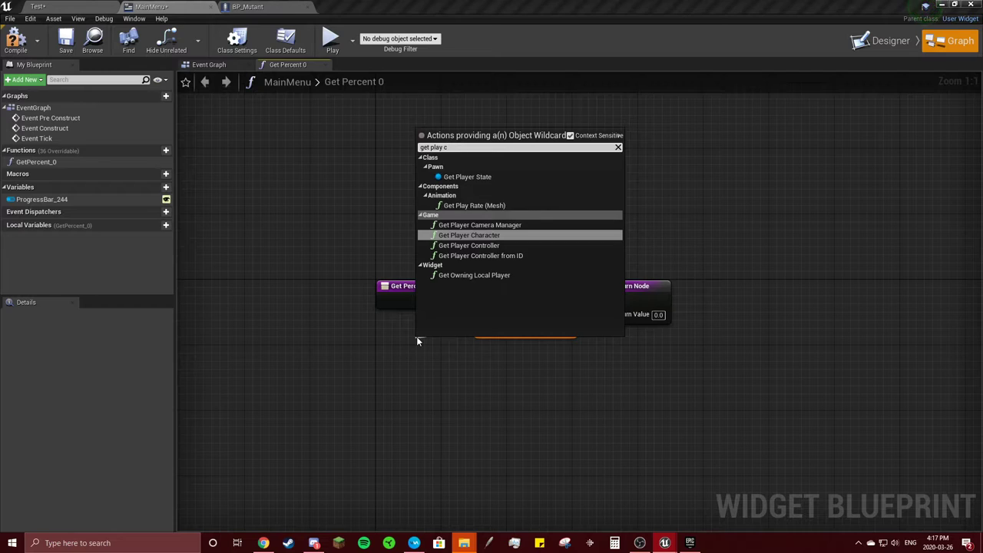
pyautogui.write('har')
pyautogui.click(488, 168)
pyautogui.moveTo(461, 345); pyautogui.dragTo(363, 326)
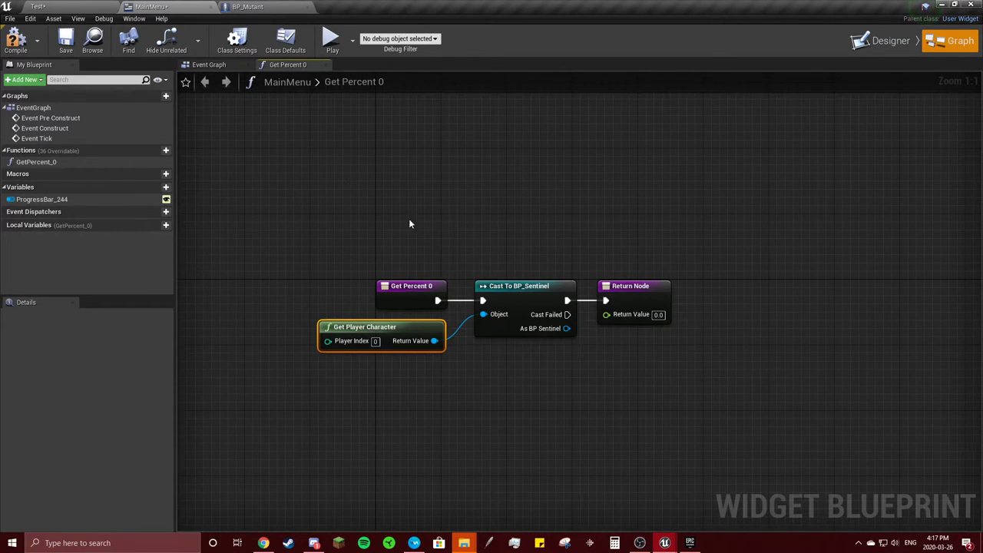
# Step: Compile the MainMenu blueprint and move the Return Node farther from the cast node
pyautogui.click(16, 40)
pyautogui.moveTo(577, 199); pyautogui.dragTo(499, 286, button='right')
pyautogui.moveTo(499, 287); pyautogui.dragTo(594, 286)
pyautogui.moveTo(471, 300); pyautogui.dragTo(474, 298)
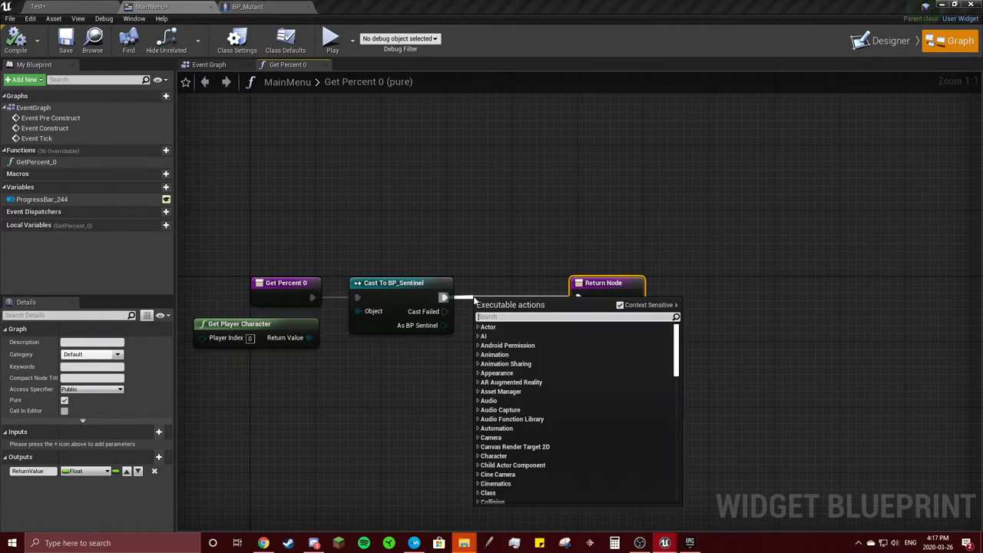
pyautogui.write('g')
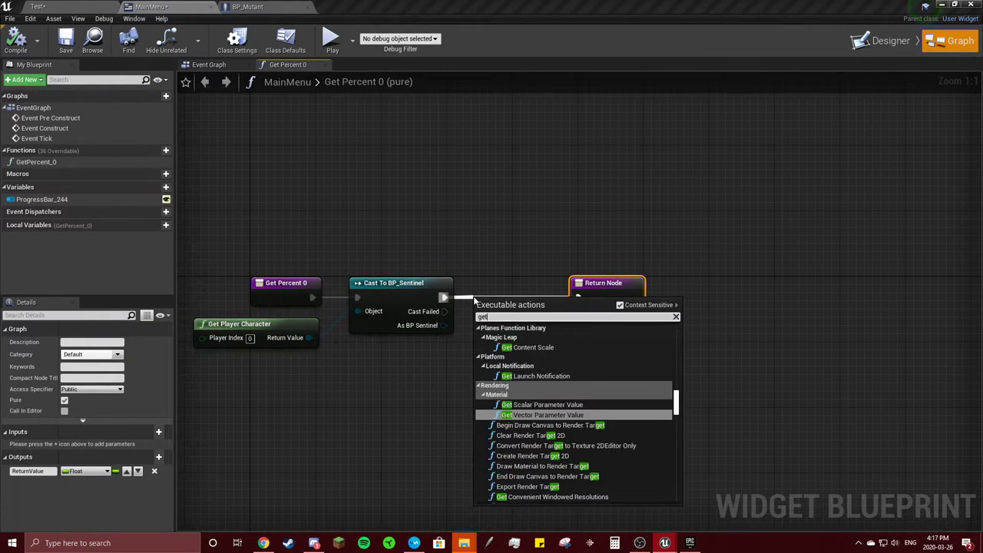
pyautogui.click(541, 268)
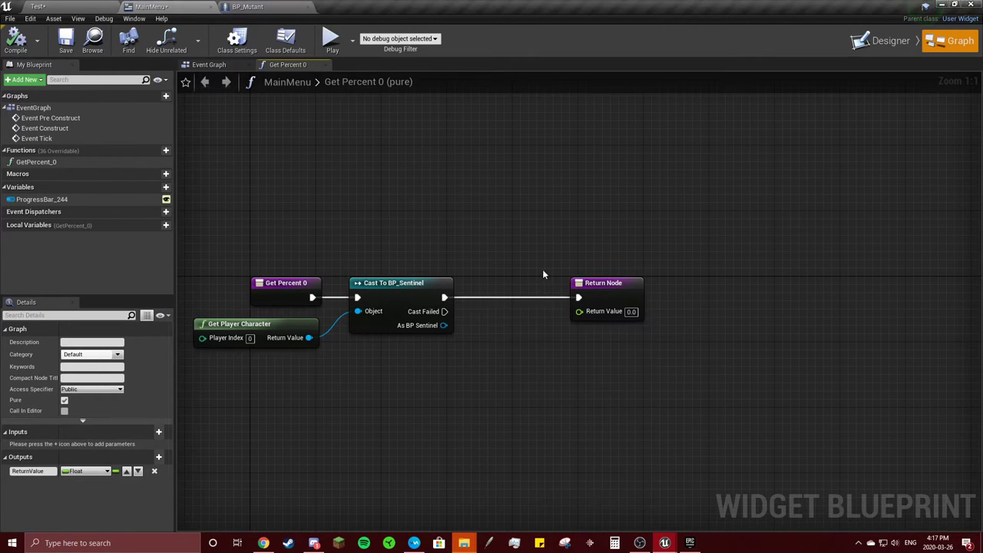
# Step: Get Current Health from the cast's As BP Sentinel output, wire it into the Return Value and compile
pyautogui.moveTo(444, 324); pyautogui.dragTo(482, 326)
pyautogui.write('get curren')
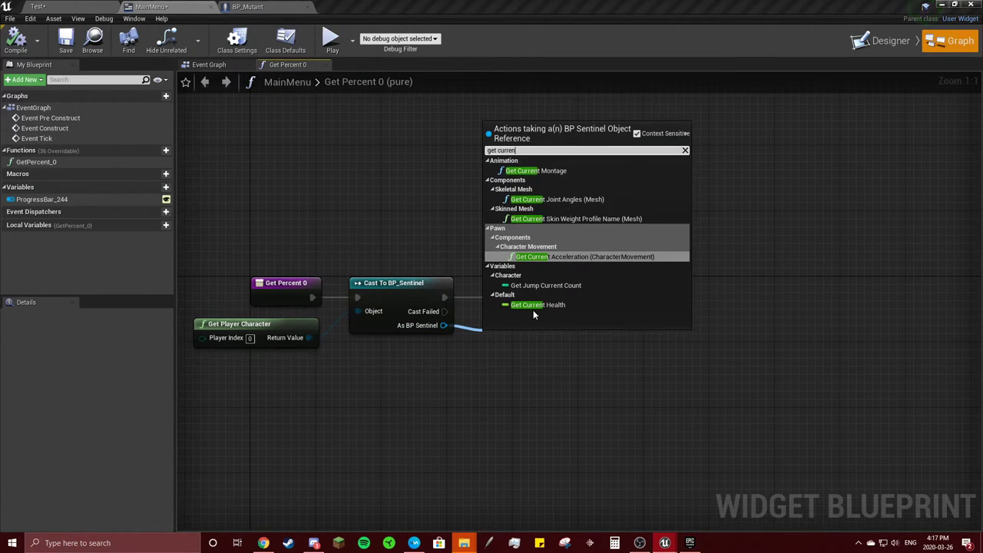
pyautogui.click(534, 306)
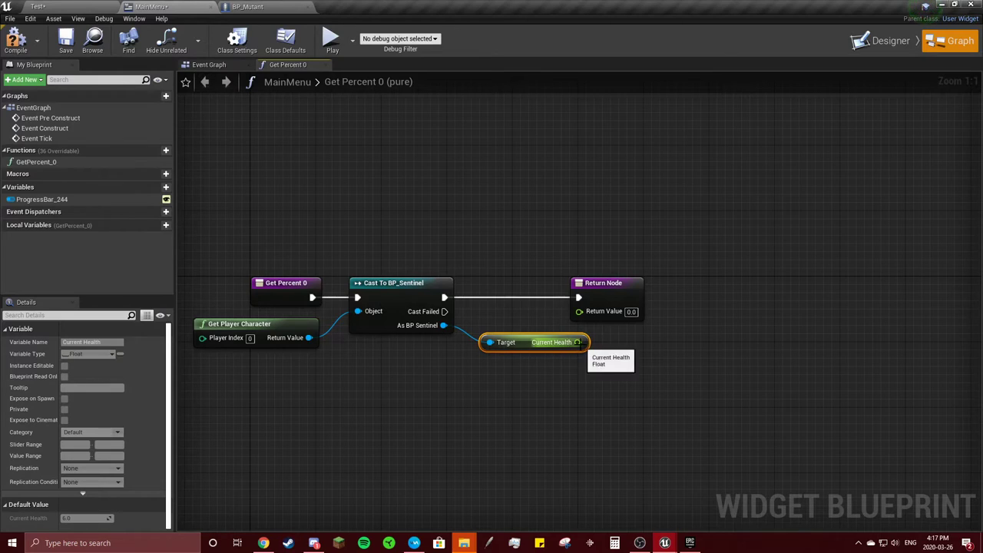
pyautogui.moveTo(578, 342)
pyautogui.mouseDown()
pyautogui.moveTo(580, 311)
pyautogui.moveTo(623, 284)
pyautogui.mouseUp()
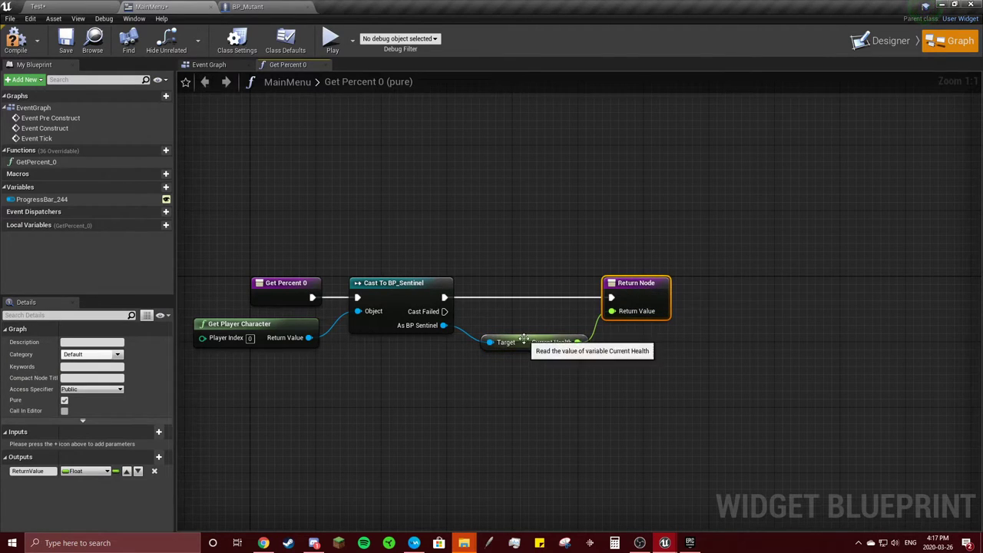
pyautogui.moveTo(523, 339); pyautogui.dragTo(515, 314)
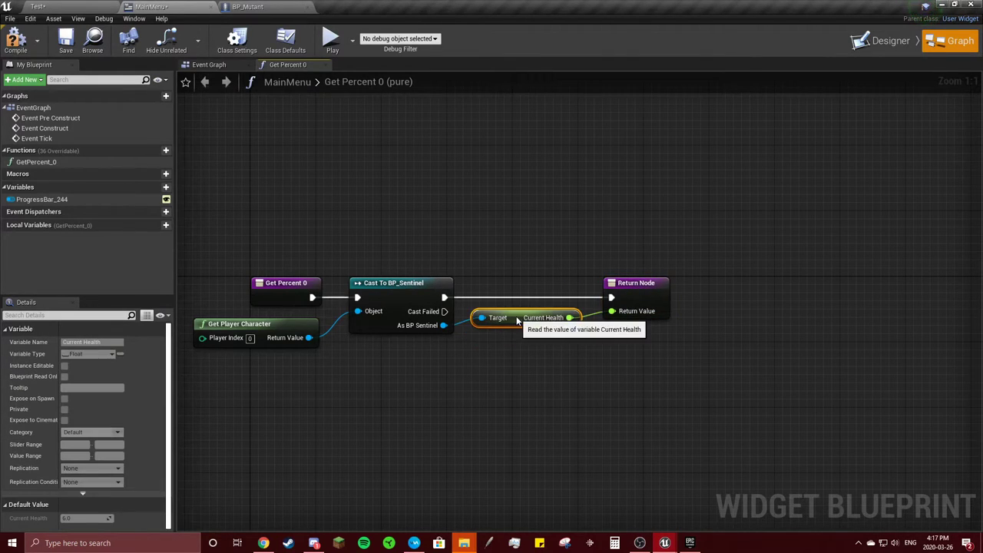
pyautogui.click(17, 40)
# Step: Run the Test level in the editor for a brief check, and stop the session
pyautogui.click(37, 6)
pyautogui.click(548, 39)
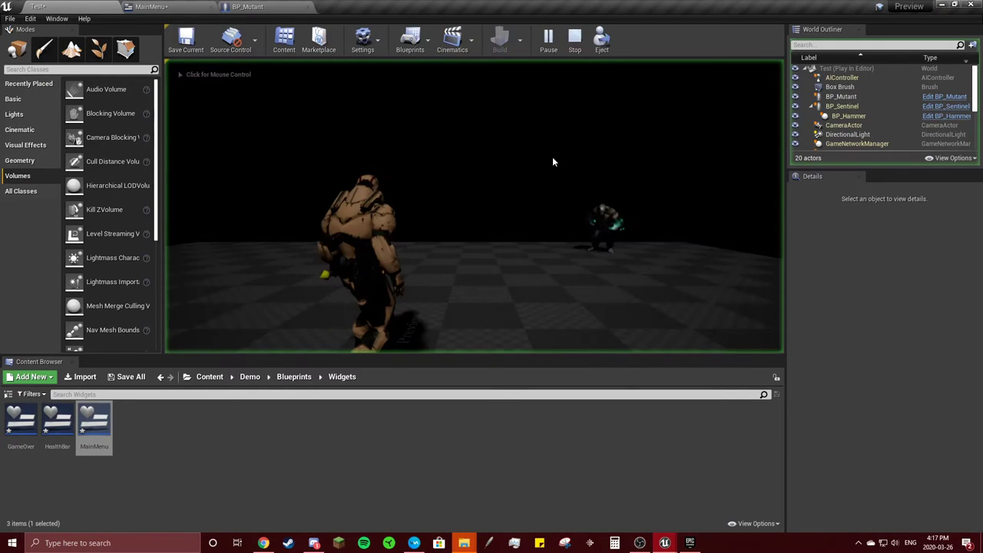
pyautogui.click(552, 164)
pyautogui.press('Escape')
# Step: Compare the MainMenu Get Percent graph with the UI_HPbar widget's percent function in the Experiment_Guy example project
pyautogui.click(189, 8)
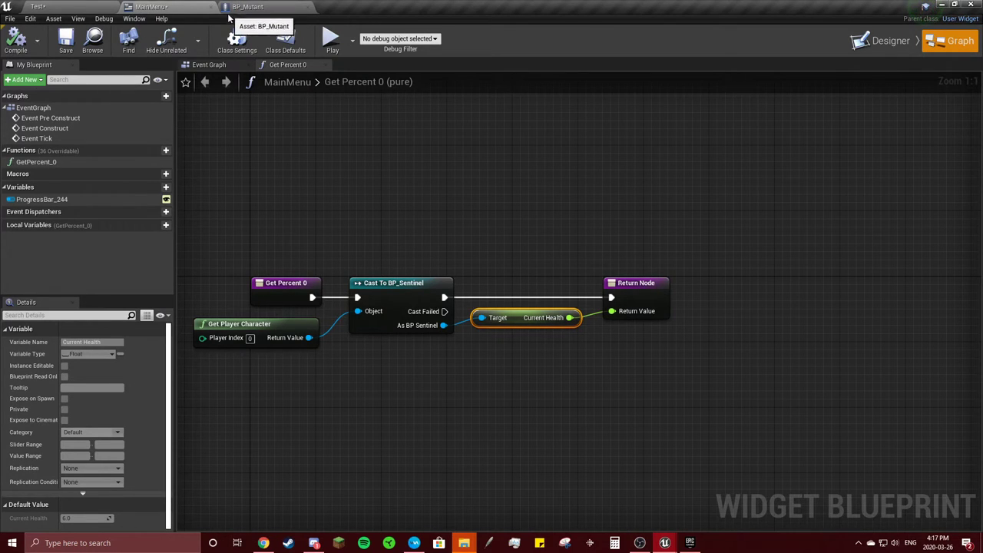
pyautogui.moveTo(664, 542)
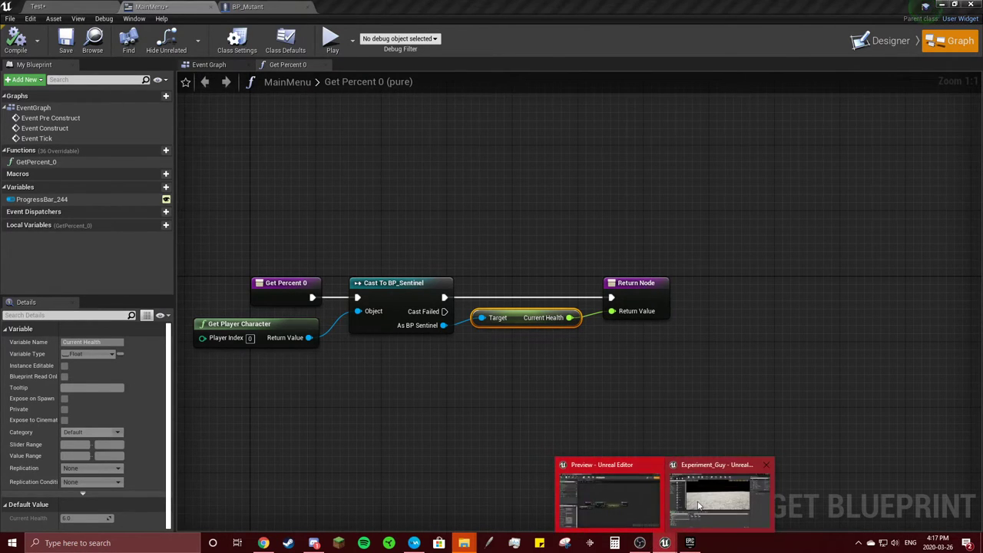
pyautogui.click(710, 491)
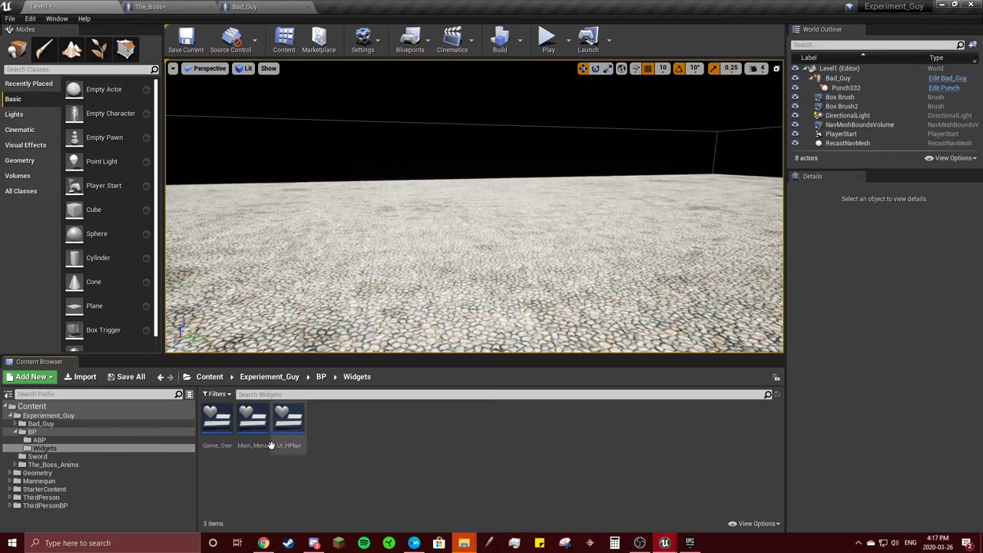
pyautogui.click(289, 426)
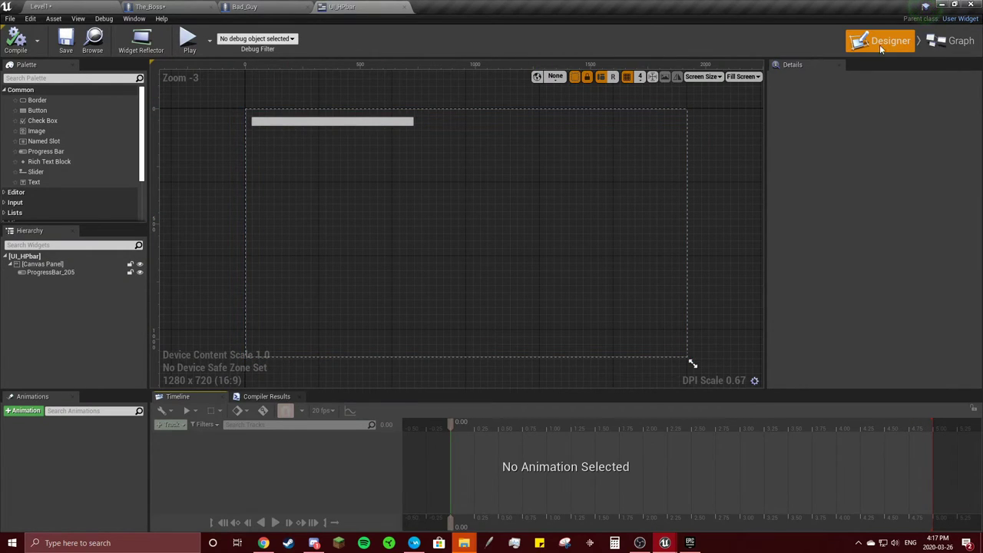
pyautogui.click(949, 42)
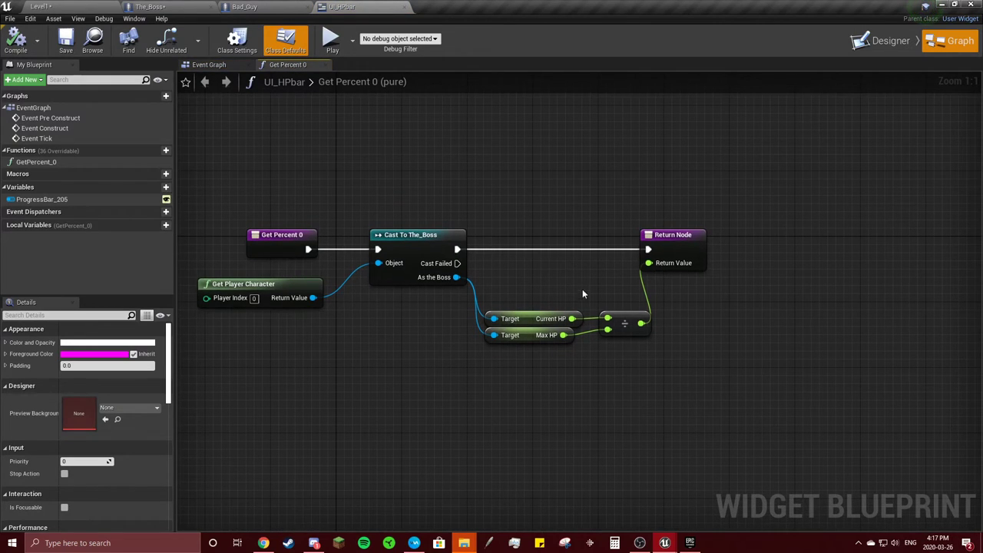
pyautogui.click(526, 325)
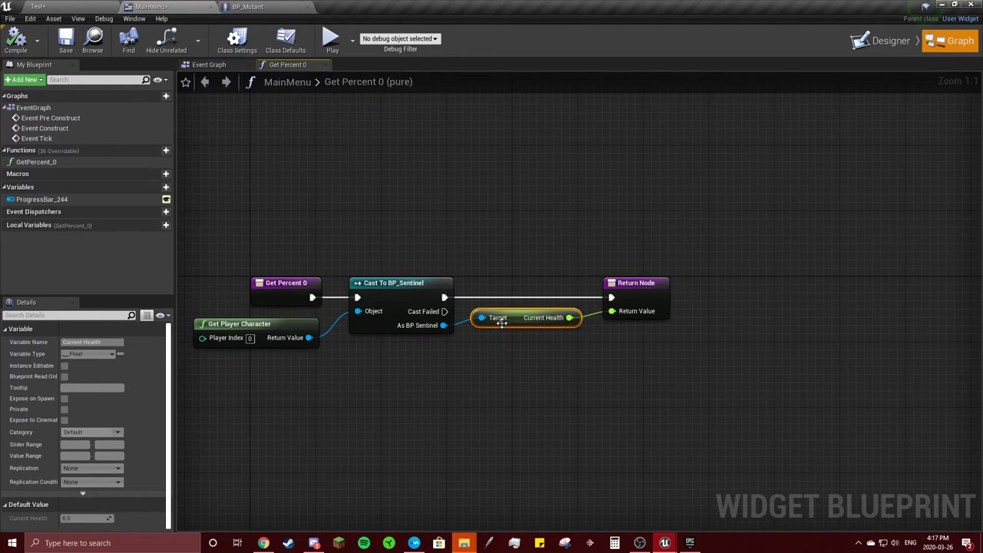
pyautogui.moveTo(664, 543)
pyautogui.click(698, 503)
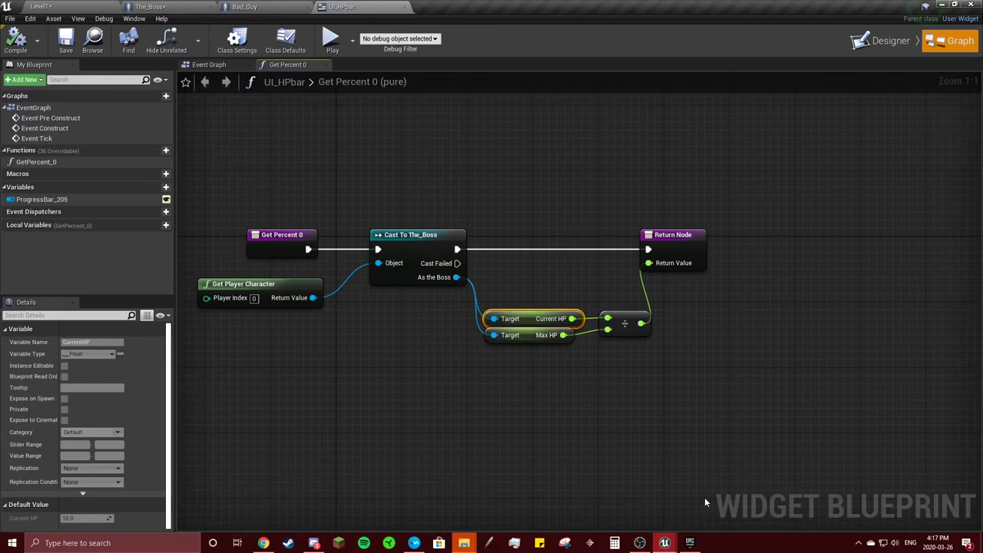
pyautogui.click(643, 510)
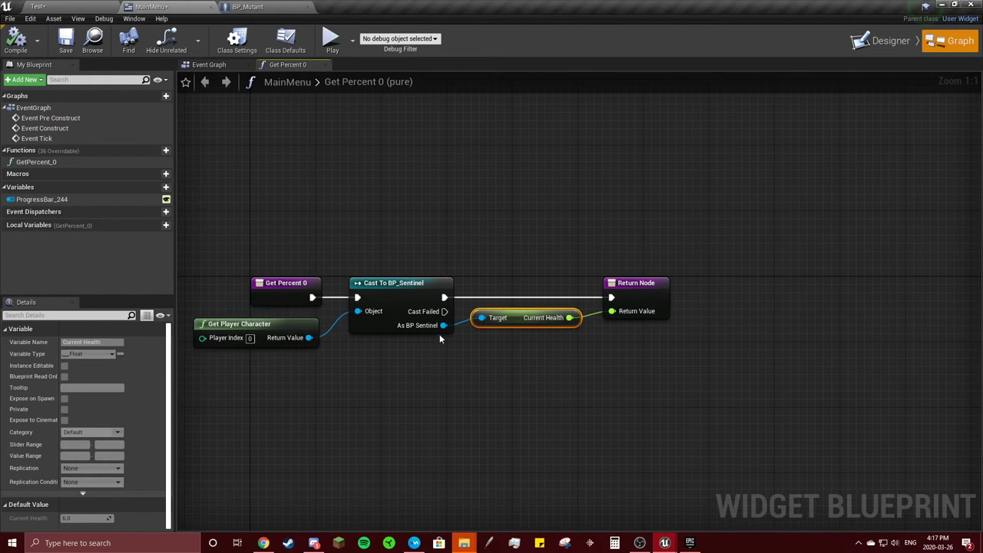
# Step: Get Max Health from the cast's As BP Sentinel output and add a float divide node beside it
pyautogui.moveTo(443, 325); pyautogui.dragTo(482, 350)
pyautogui.write('max')
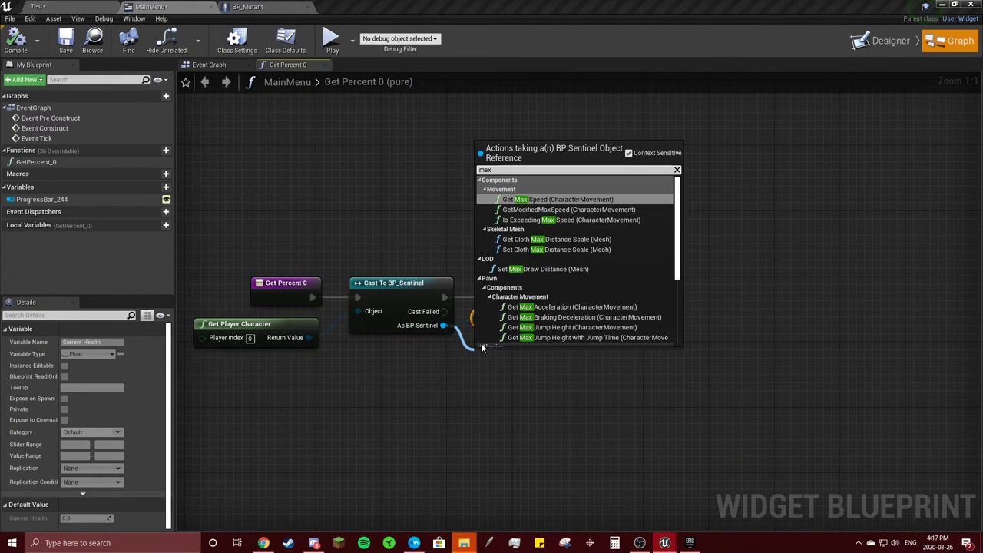
pyautogui.write(' heal')
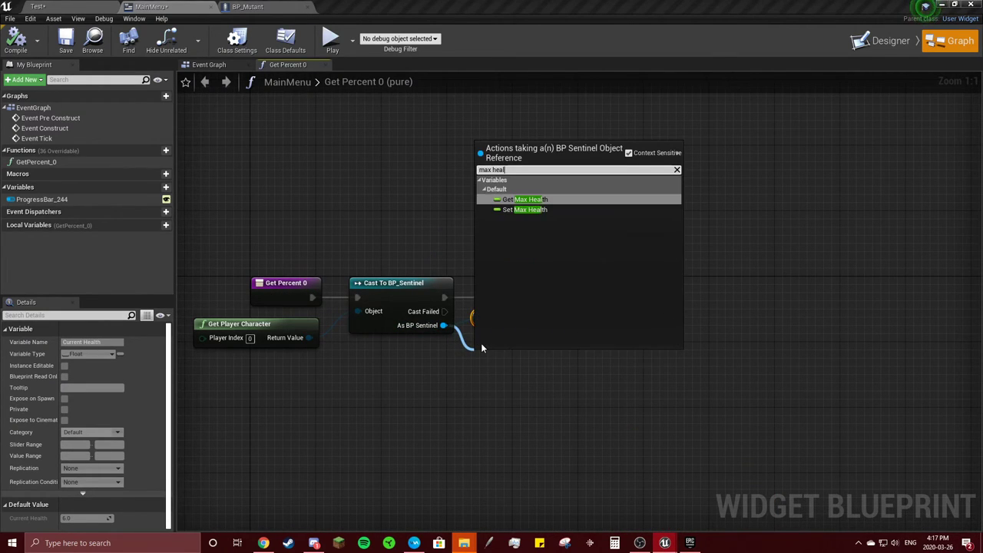
pyautogui.click(546, 199)
pyautogui.moveTo(567, 358)
pyautogui.mouseDown()
pyautogui.moveTo(595, 321)
pyautogui.moveTo(583, 340)
pyautogui.mouseUp()
pyautogui.write('div')
pyautogui.click(644, 194)
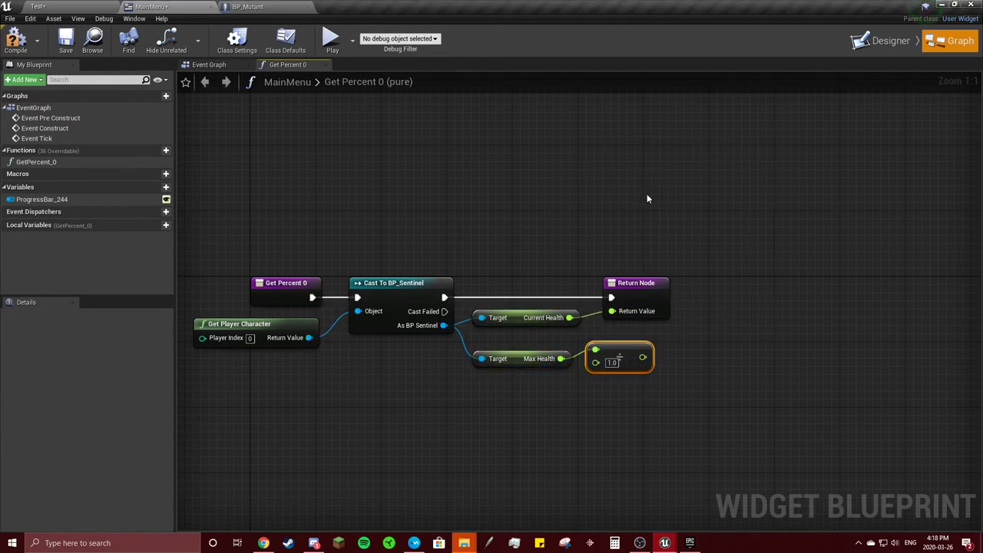
# Step: Wire Current Health divided by Max Health into the Return Value, and line up the getter, divide and Return nodes
pyautogui.moveTo(566, 359); pyautogui.dragTo(595, 361)
pyautogui.moveTo(569, 317)
pyautogui.mouseDown()
pyautogui.moveTo(596, 351)
pyautogui.moveTo(621, 324)
pyautogui.moveTo(611, 310)
pyautogui.moveTo(654, 286)
pyautogui.moveTo(728, 286)
pyautogui.mouseUp()
pyautogui.moveTo(618, 355); pyautogui.dragTo(616, 338)
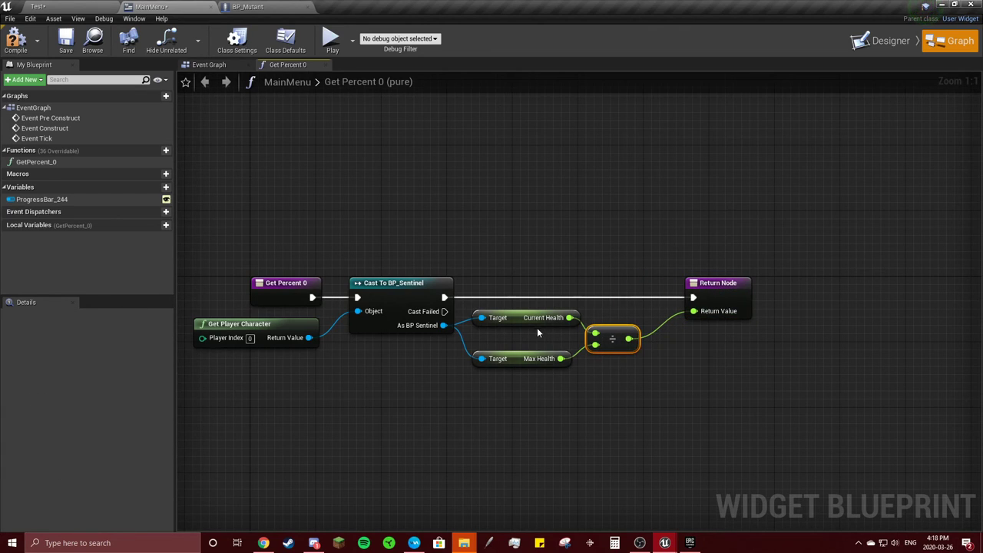
pyautogui.moveTo(533, 358); pyautogui.dragTo(541, 334)
pyautogui.moveTo(609, 340); pyautogui.dragTo(617, 326)
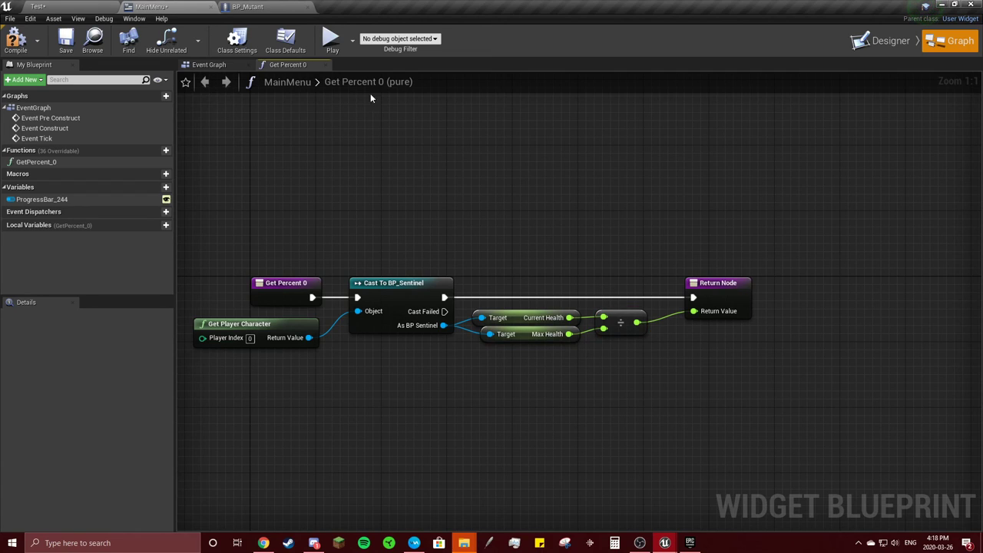
# Step: Switch to the Experiment_Guy example project to review its UI_HPbar percent graph again
pyautogui.click(74, 5)
pyautogui.click(158, 7)
pyautogui.moveTo(665, 543)
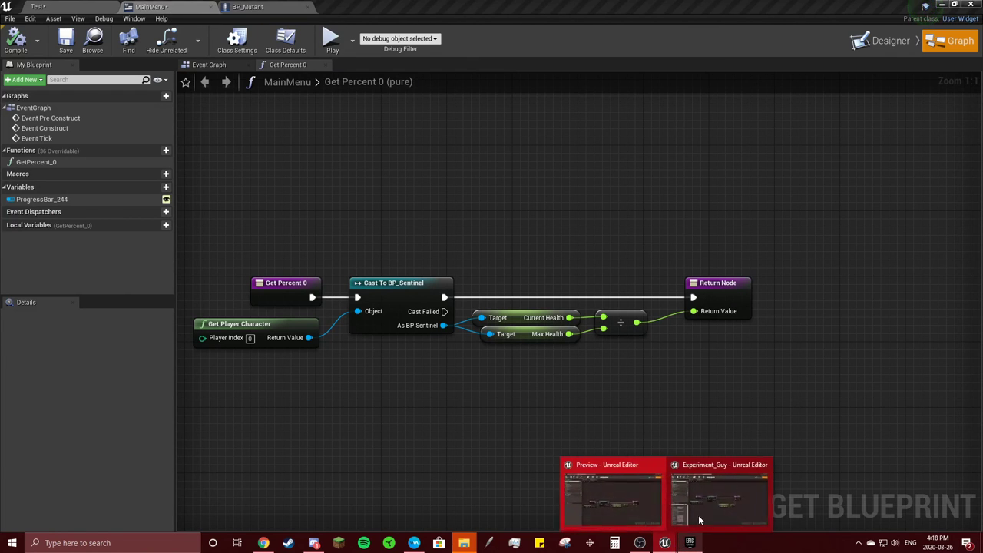
pyautogui.click(700, 519)
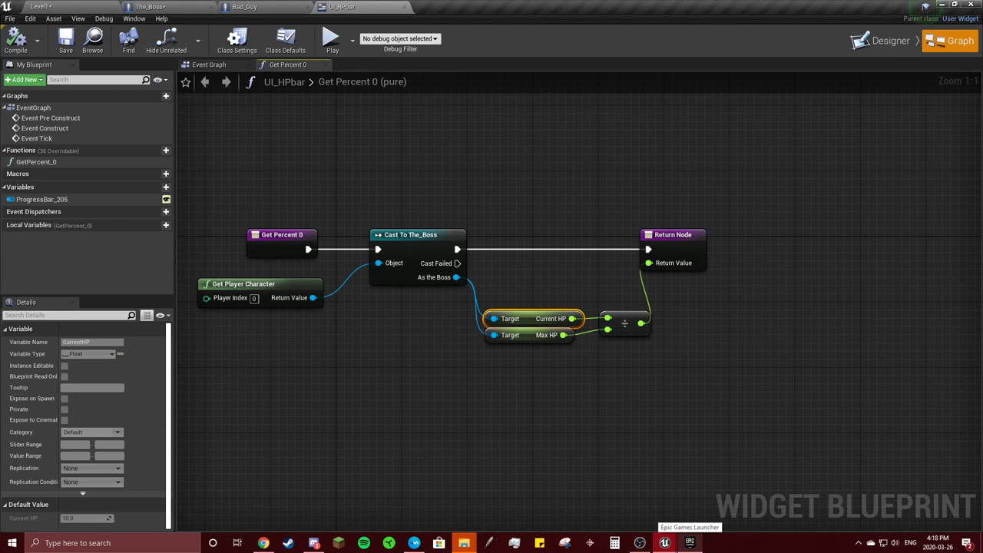